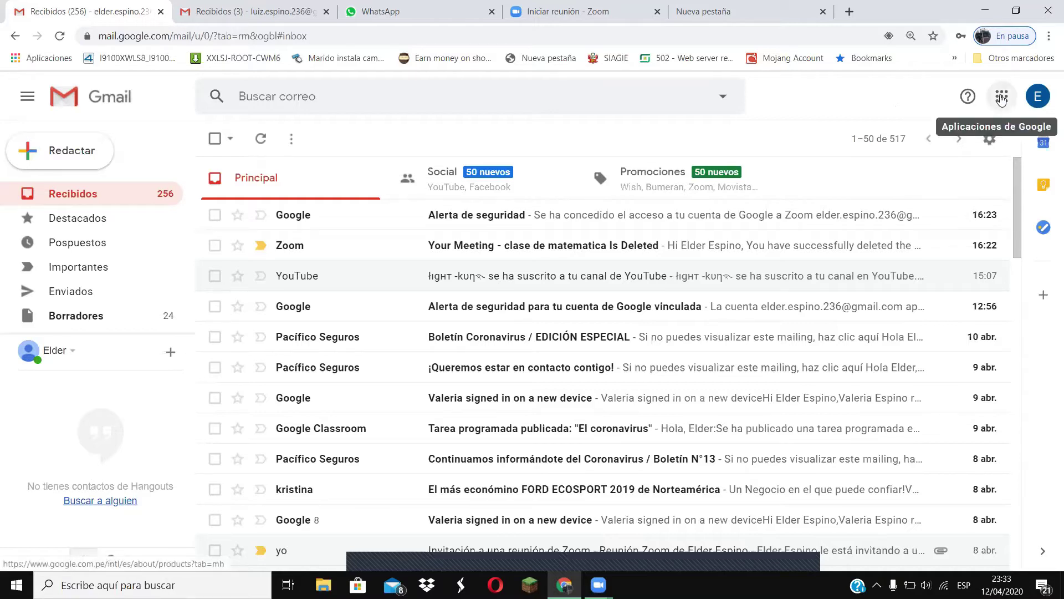
Step: Open Google Classroom from the list of Google apps
click(1002, 97)
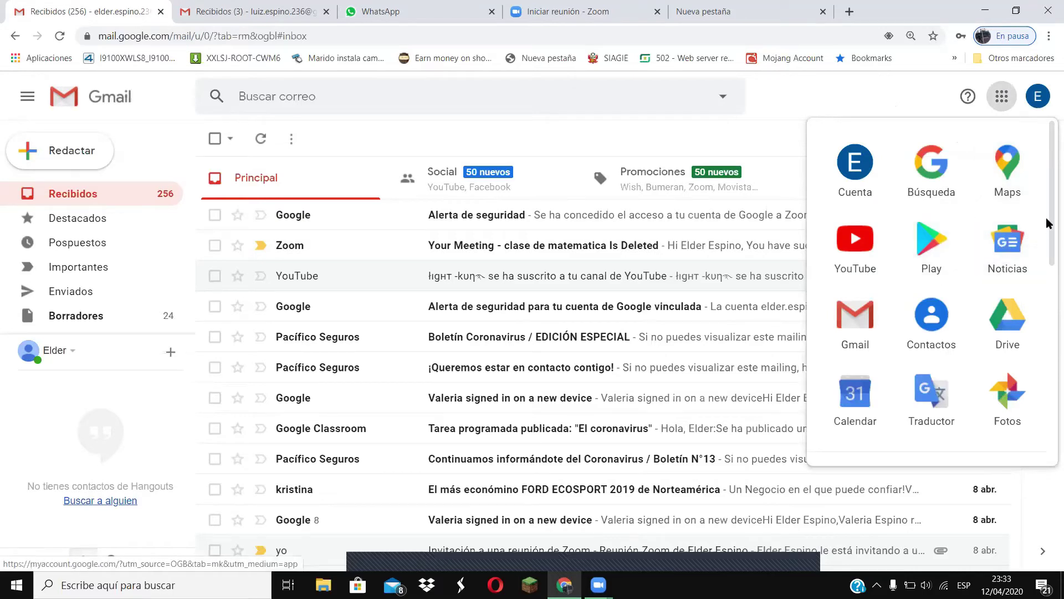
drag(1049, 219, 1048, 364)
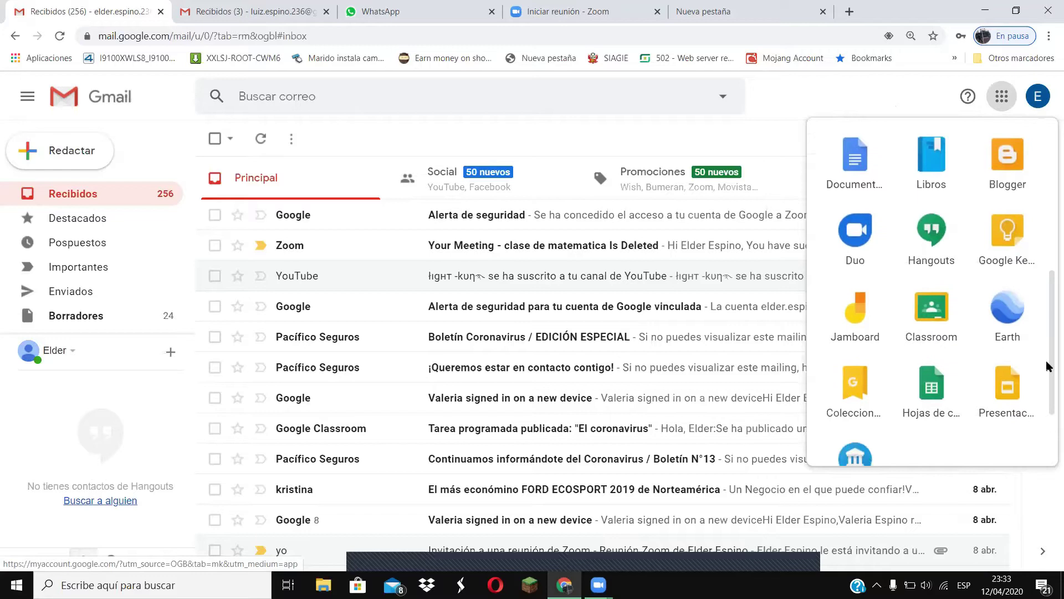
click(938, 324)
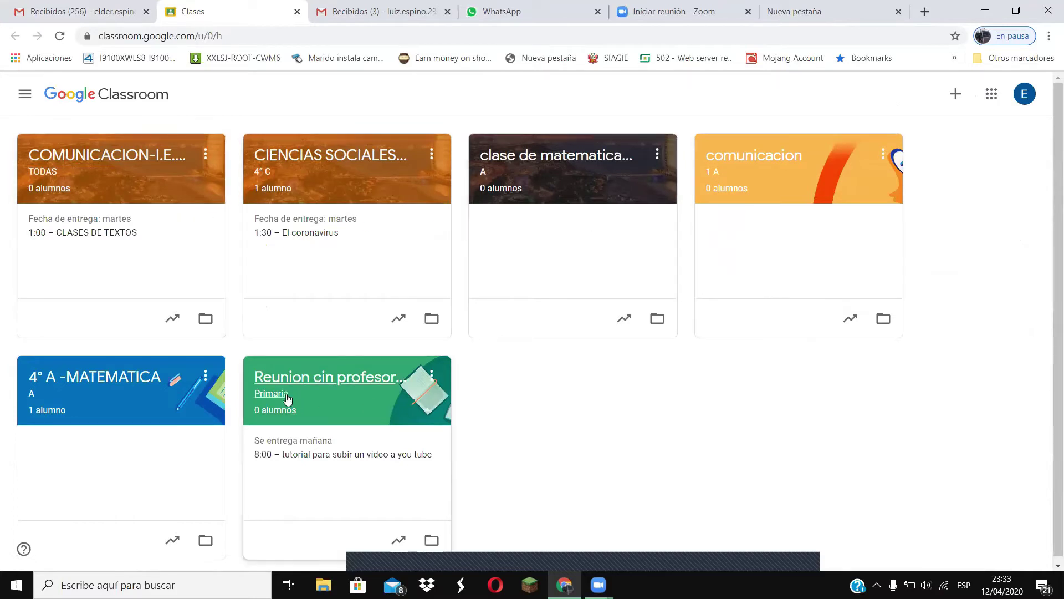
Step: Start creating a class and accept the notice about using Classroom in an educational centre
click(954, 98)
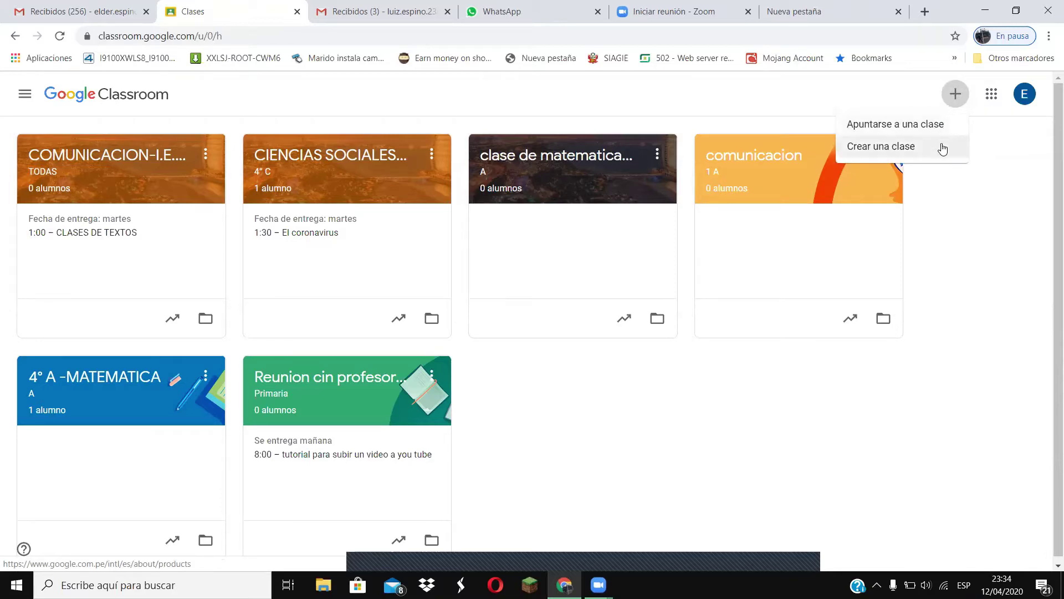
click(921, 148)
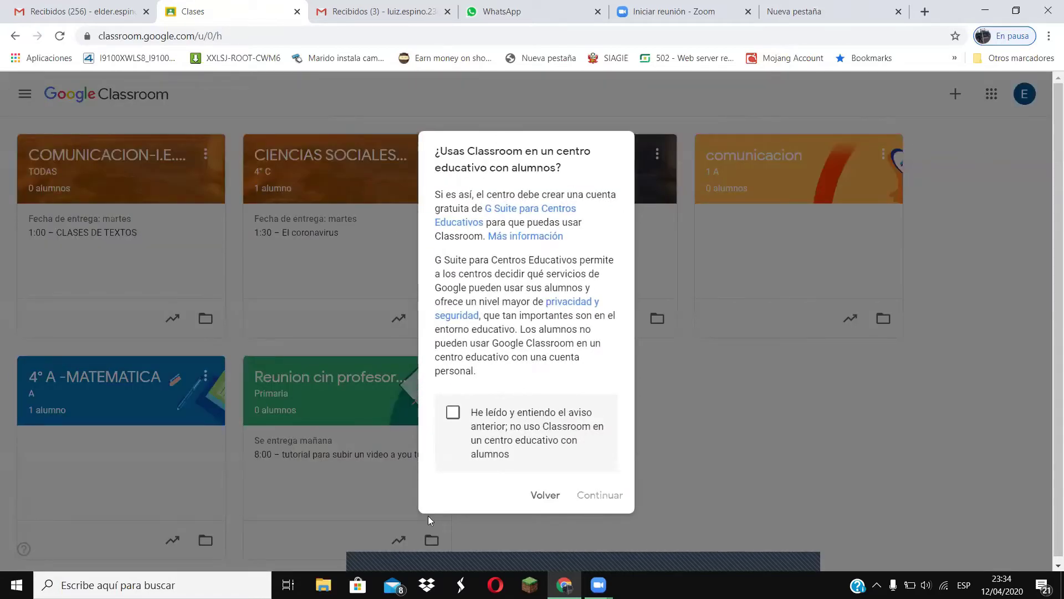
click(455, 416)
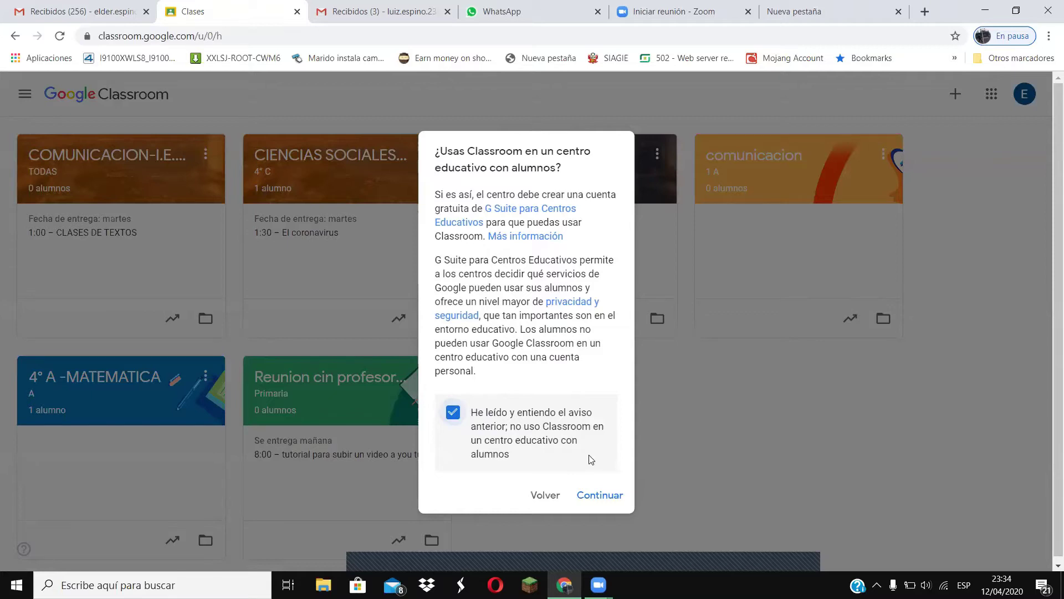
click(599, 499)
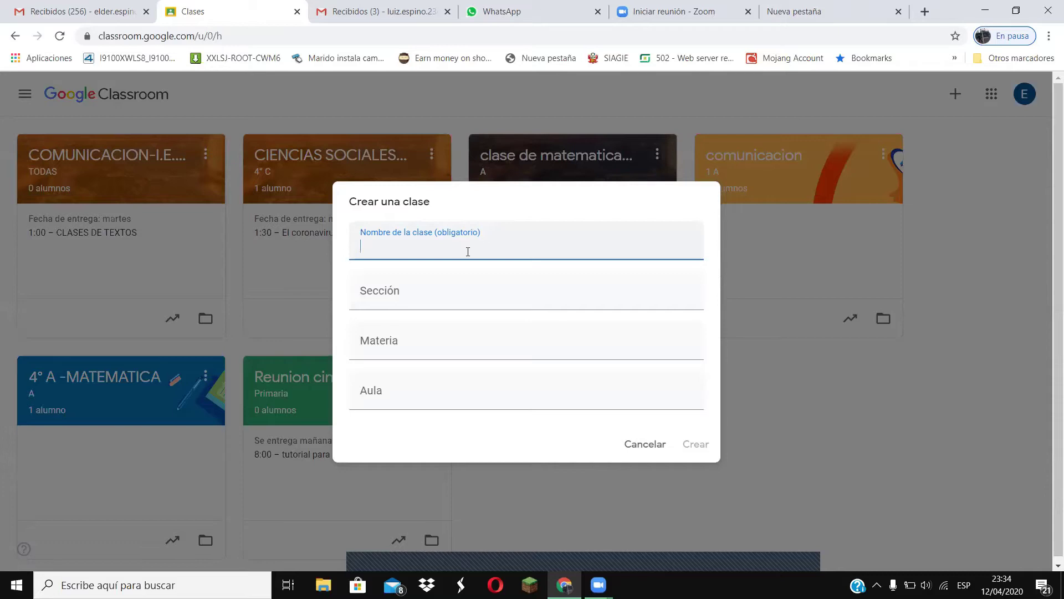
Step: Name the class COMUNICACION-I.E. 3089 LOS ANGELES-4° and set its section to TODOS LAS SECCIONES
text(COMUNICACION)
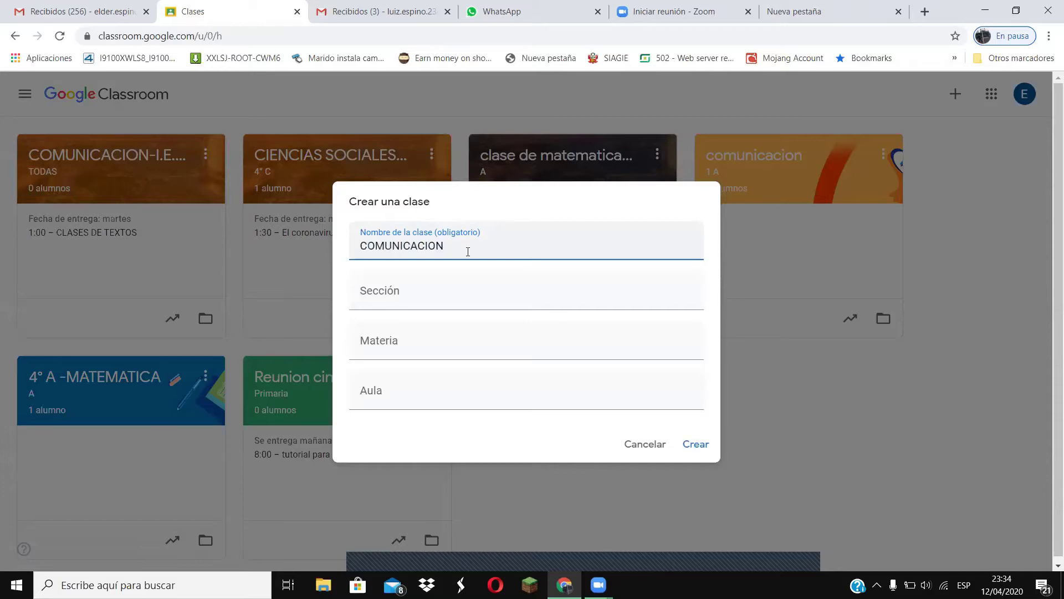
text(-I.E. 3089 LOS )
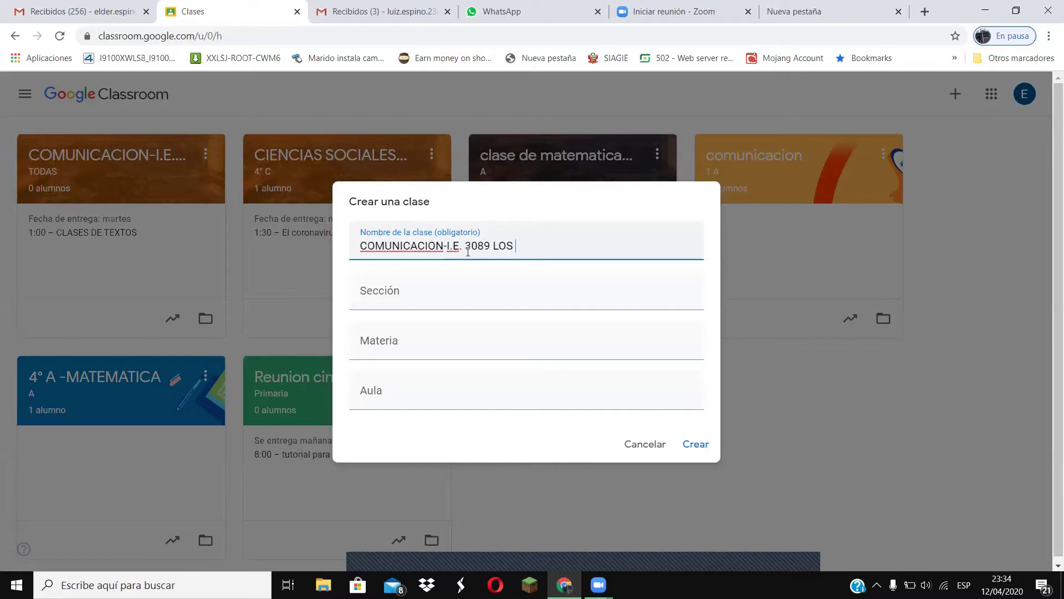
text(ANGELES-)
text(4°)
click(468, 299)
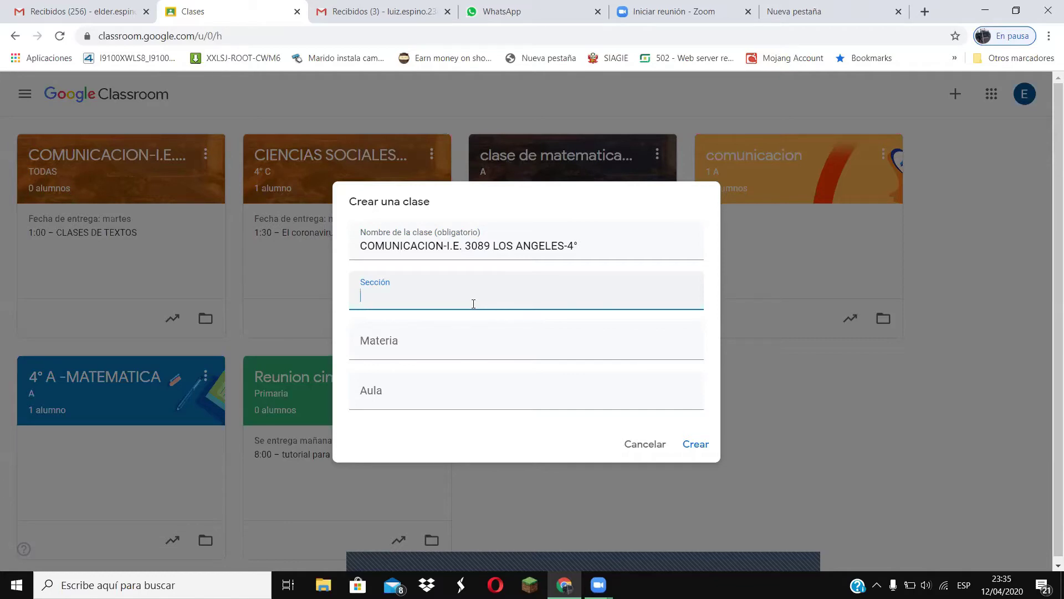
text(TODOS LAS SECCIONES)
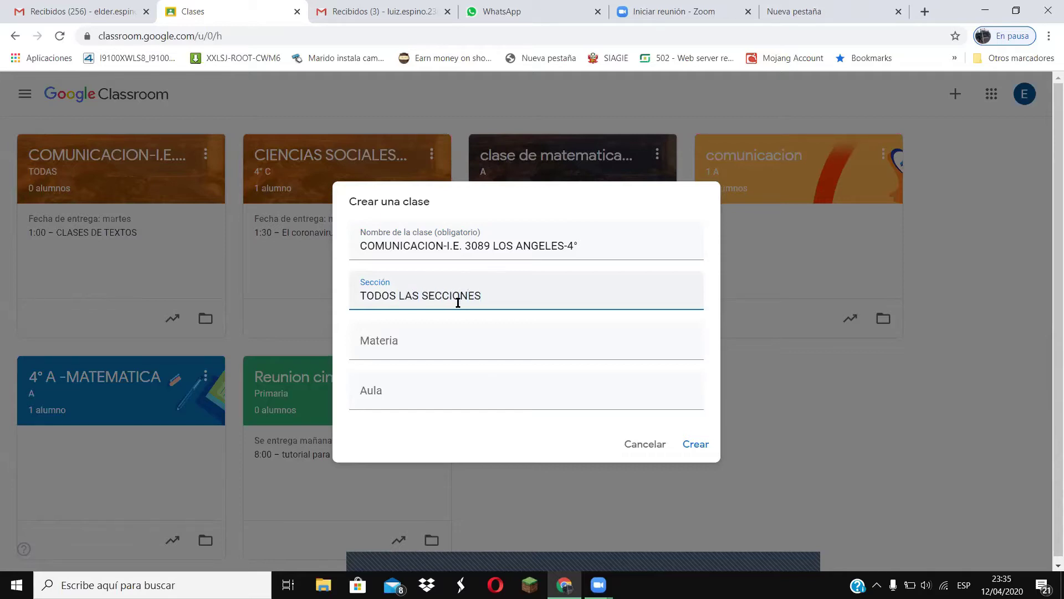
Step: Set the subject to COMUNICACION and the room to A,B,C,D, and create the class
click(455, 353)
text(COMUNICACION)
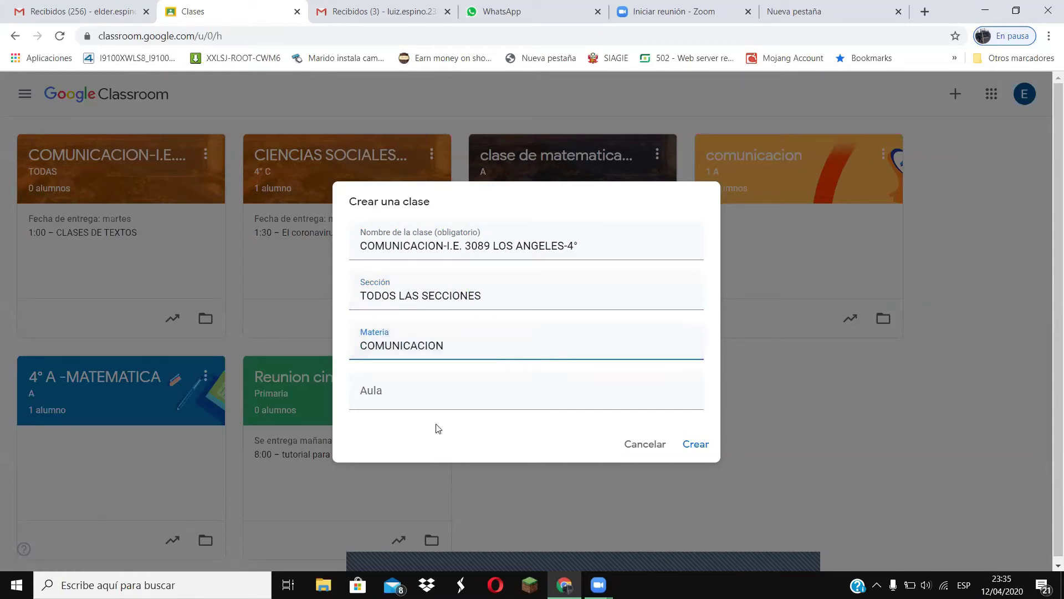
click(438, 402)
text(A,B,C,D)
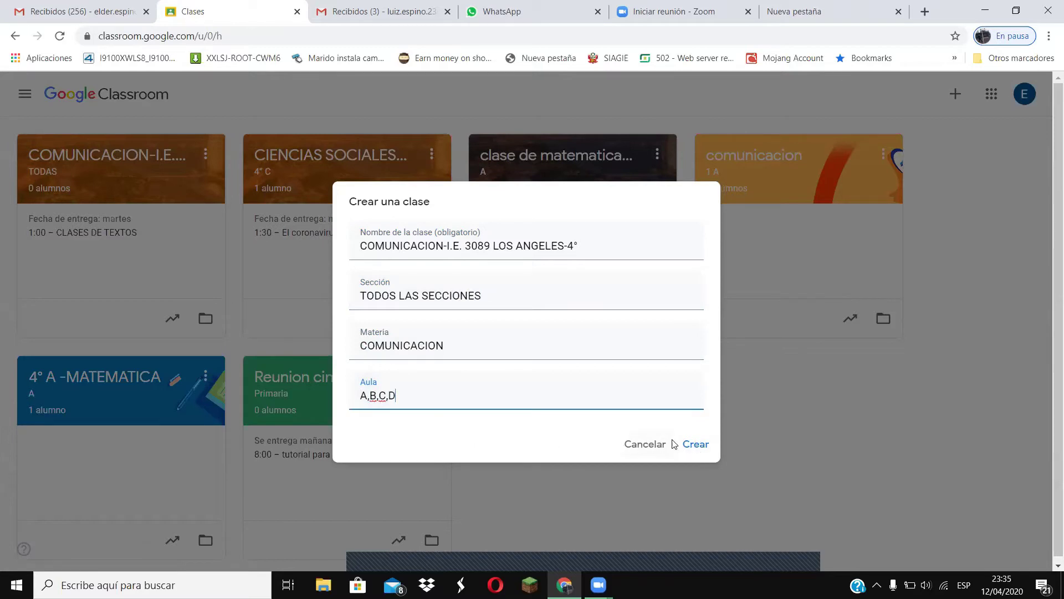
click(697, 444)
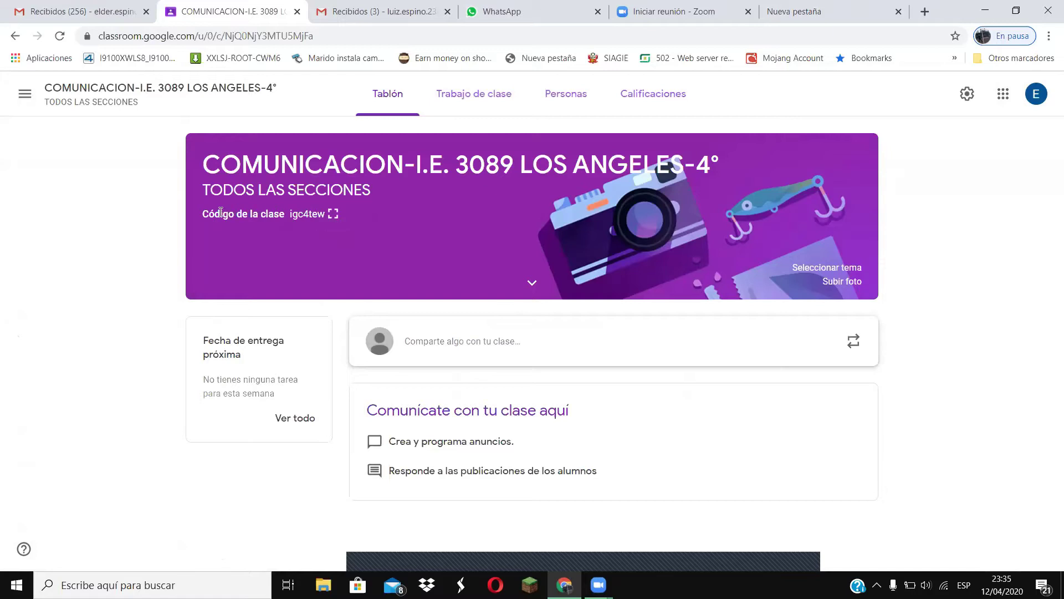
Step: Enlarge the class code of the new class and copy it
click(333, 213)
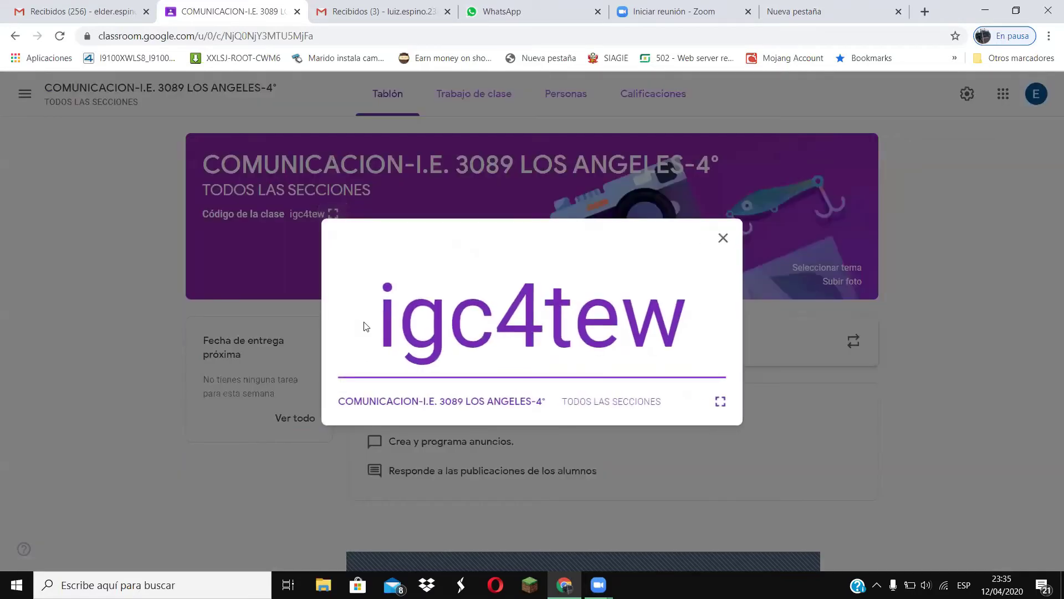
drag(379, 310, 682, 332)
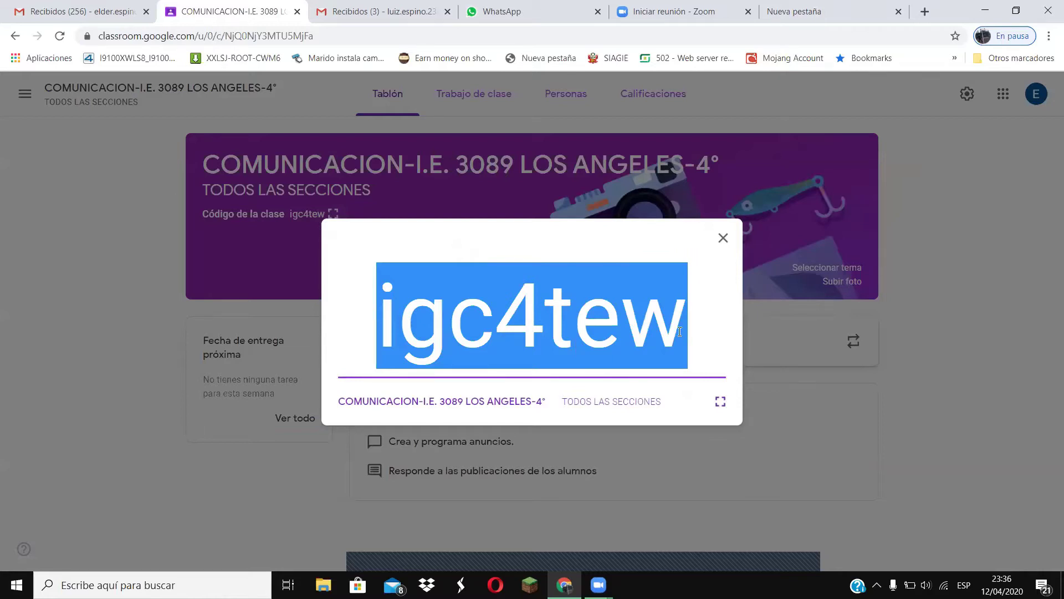
right_click(612, 308)
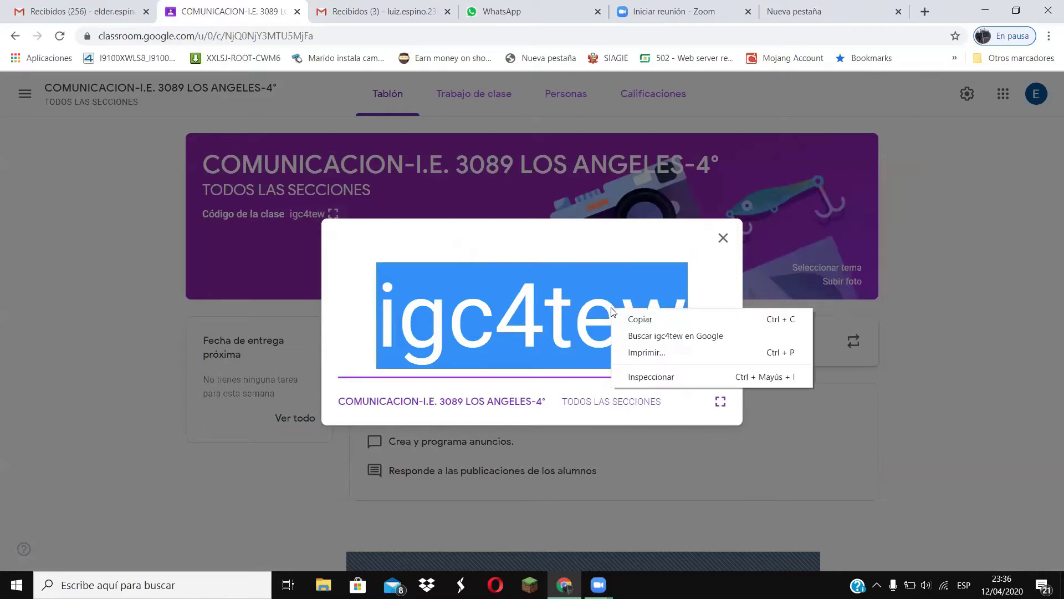
click(649, 318)
Step: Send the copied class code to a contact in WhatsApp, and return to Classroom to dismiss the enlarged code
click(499, 11)
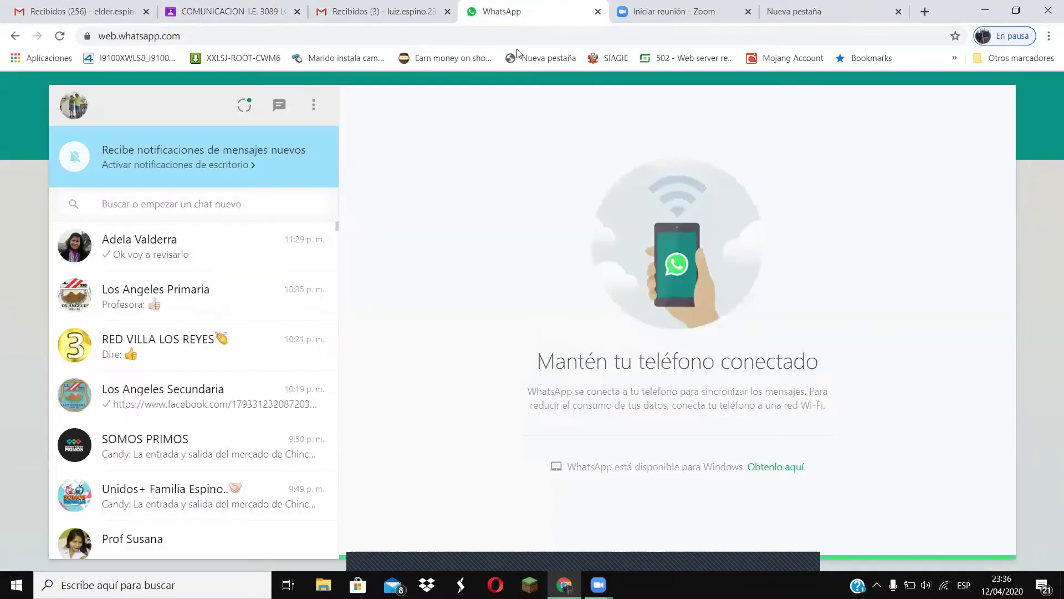
scroll(258, 344, down, 6)
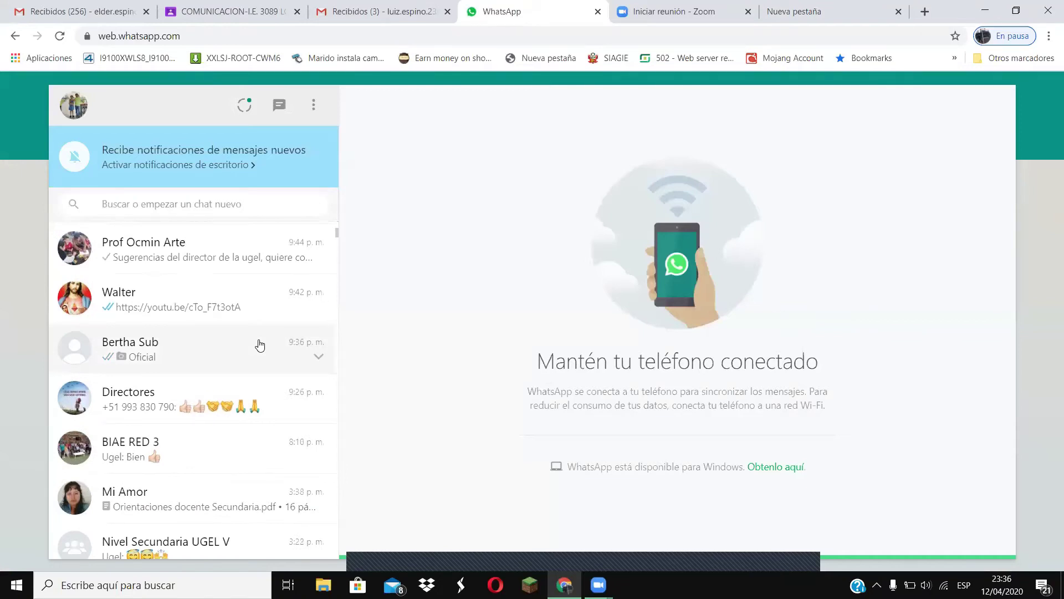
scroll(258, 345, down, 1)
click(260, 436)
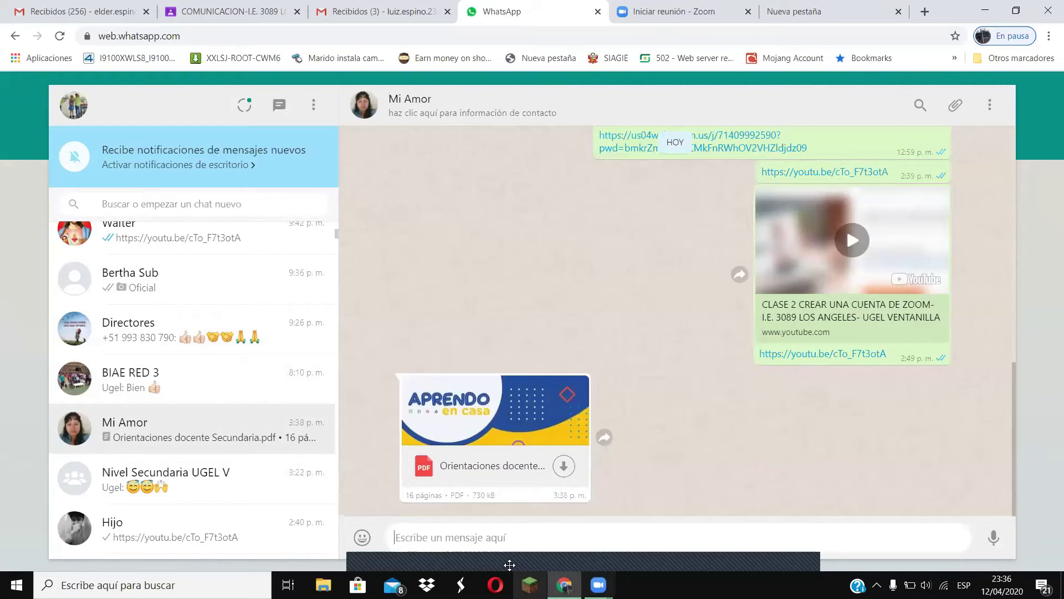
click(441, 531)
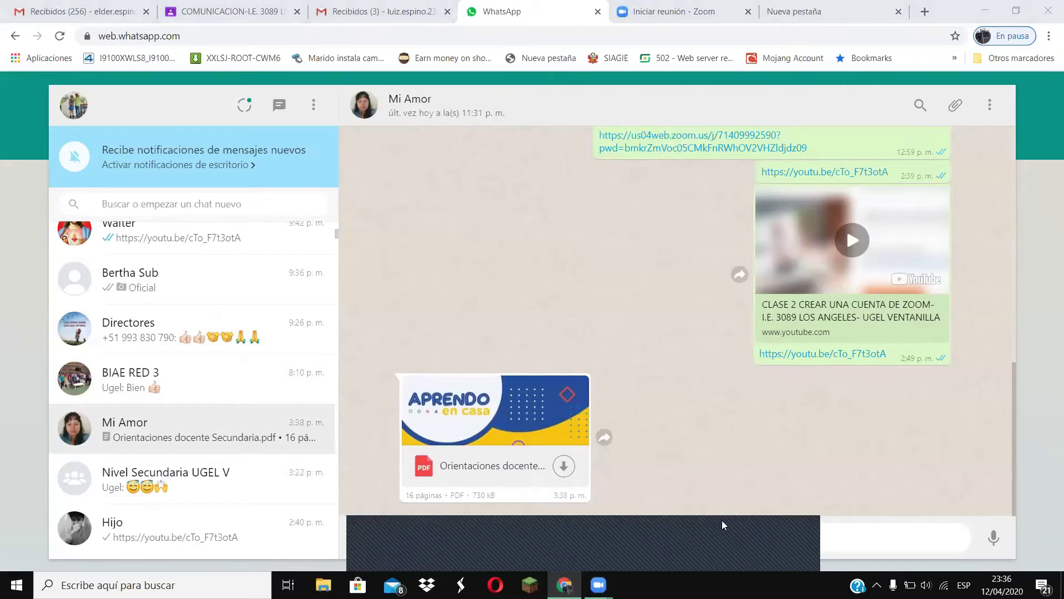
right_click(879, 549)
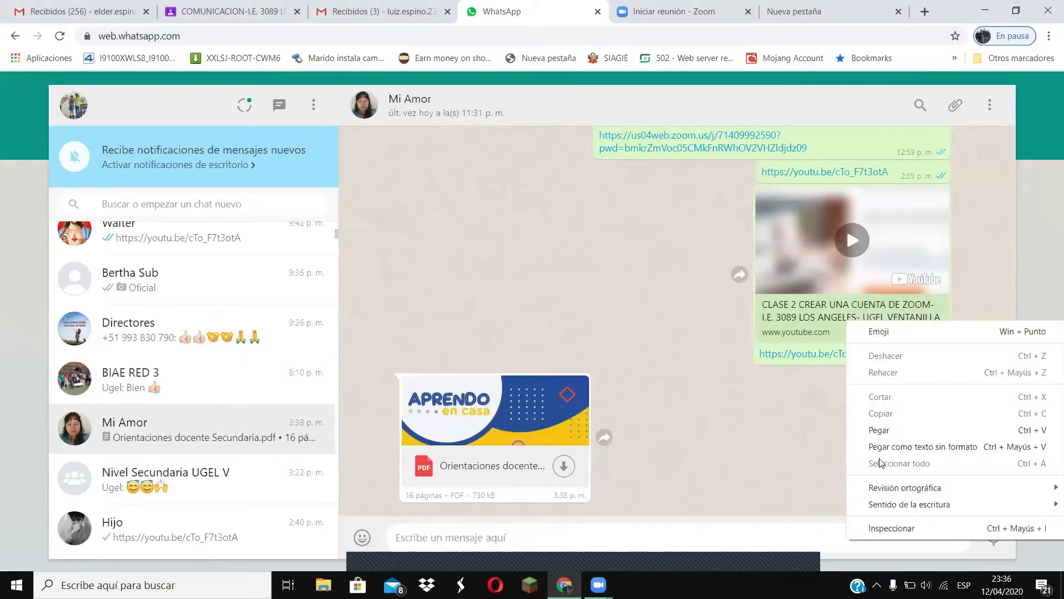
click(894, 427)
click(993, 537)
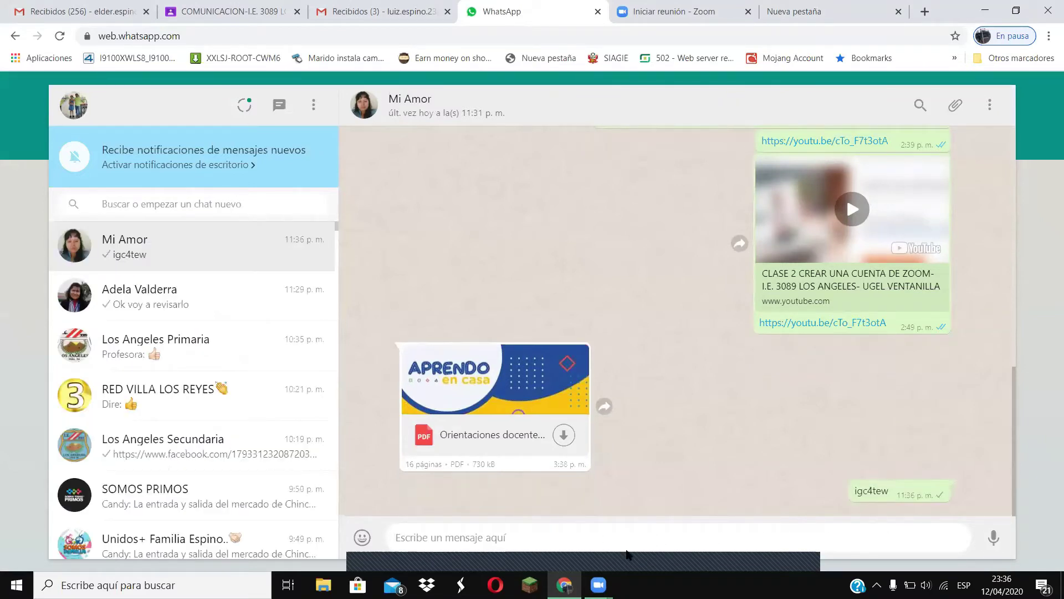
click(234, 13)
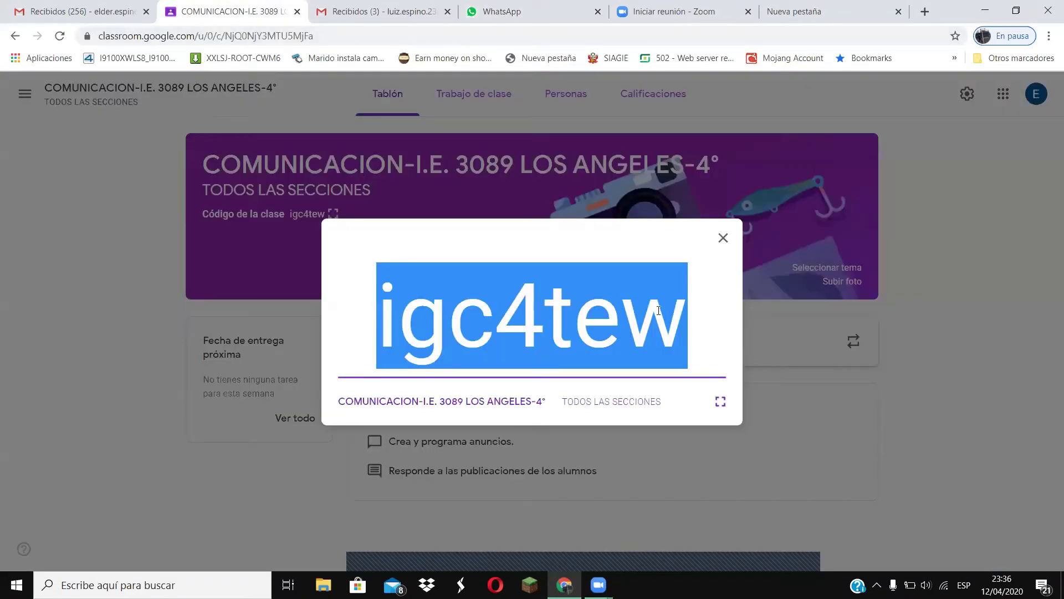
click(720, 240)
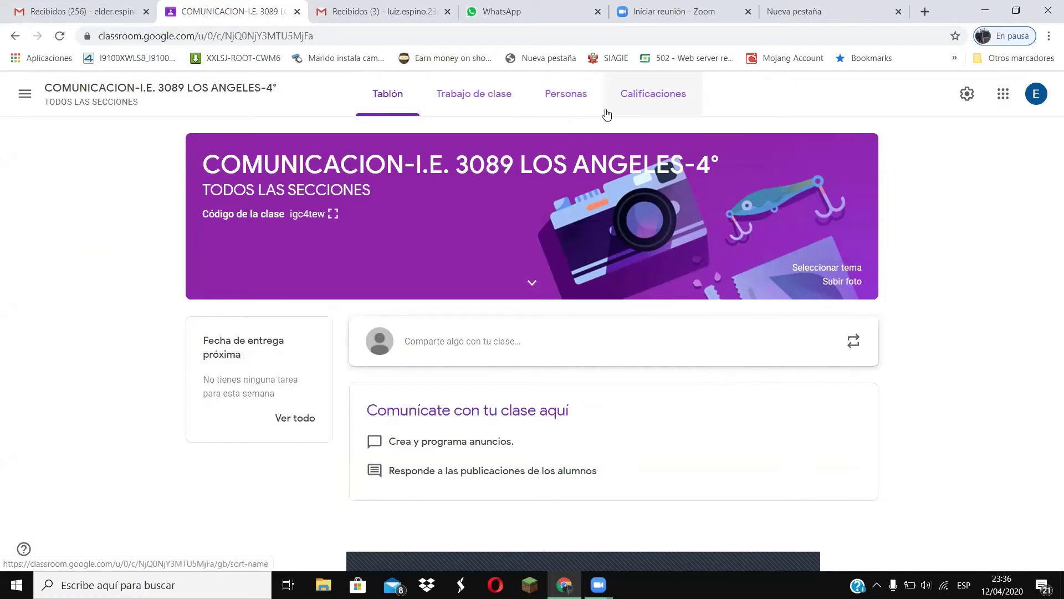
Step: View the student invitation form among the class's people and close it without inviting anyone
click(570, 108)
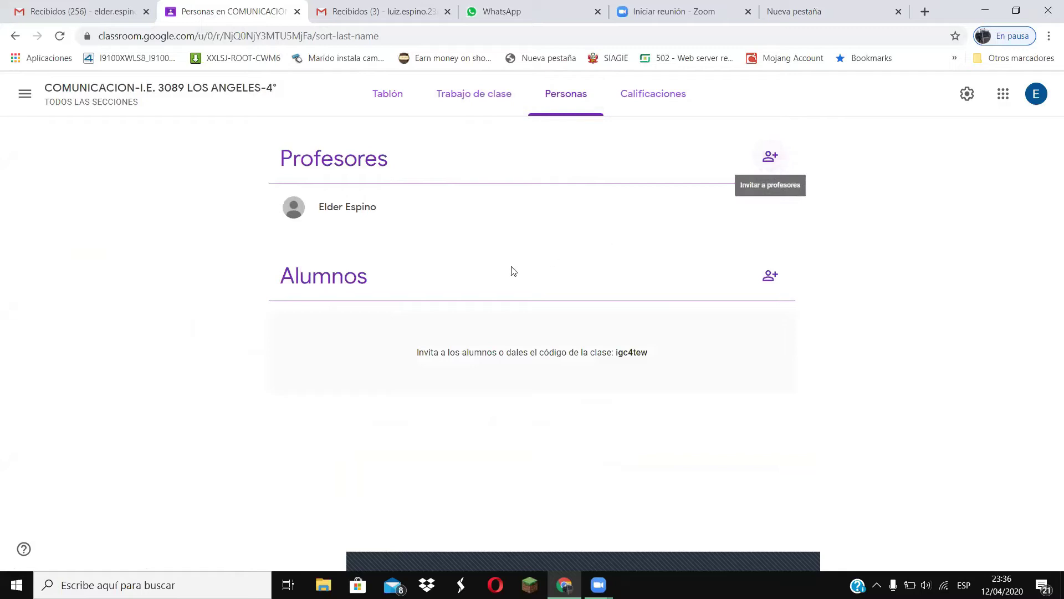
click(769, 277)
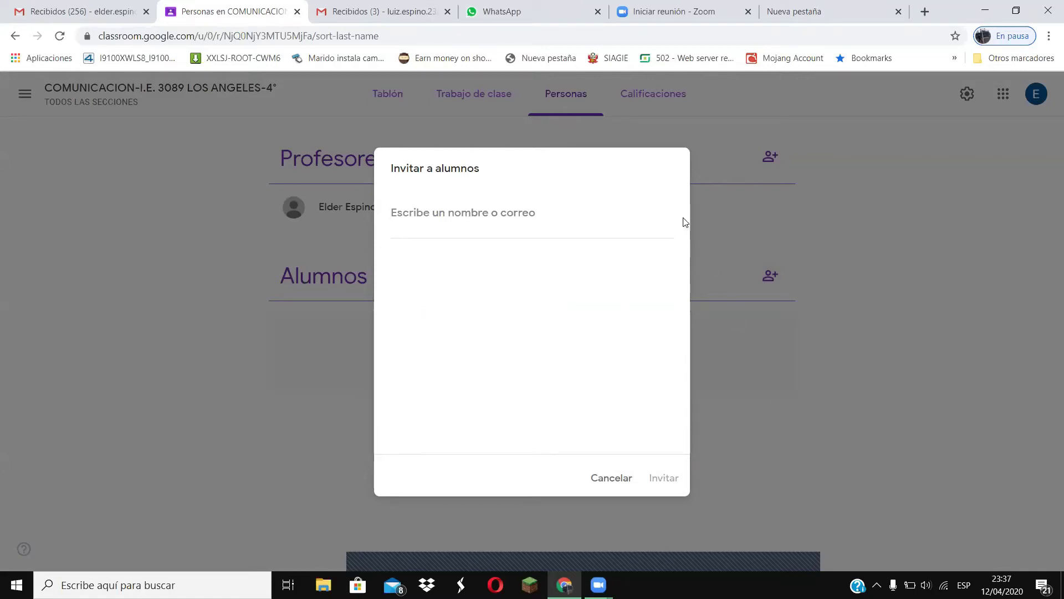
click(605, 475)
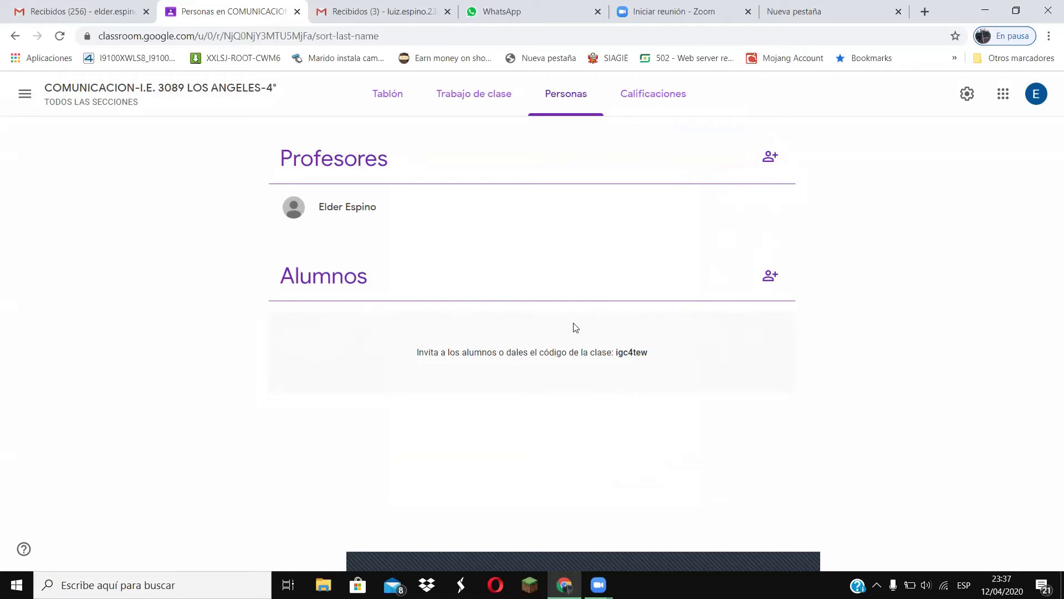
Step: Change the class theme to the blue school-supplies image with the green notebook from the General gallery
click(386, 97)
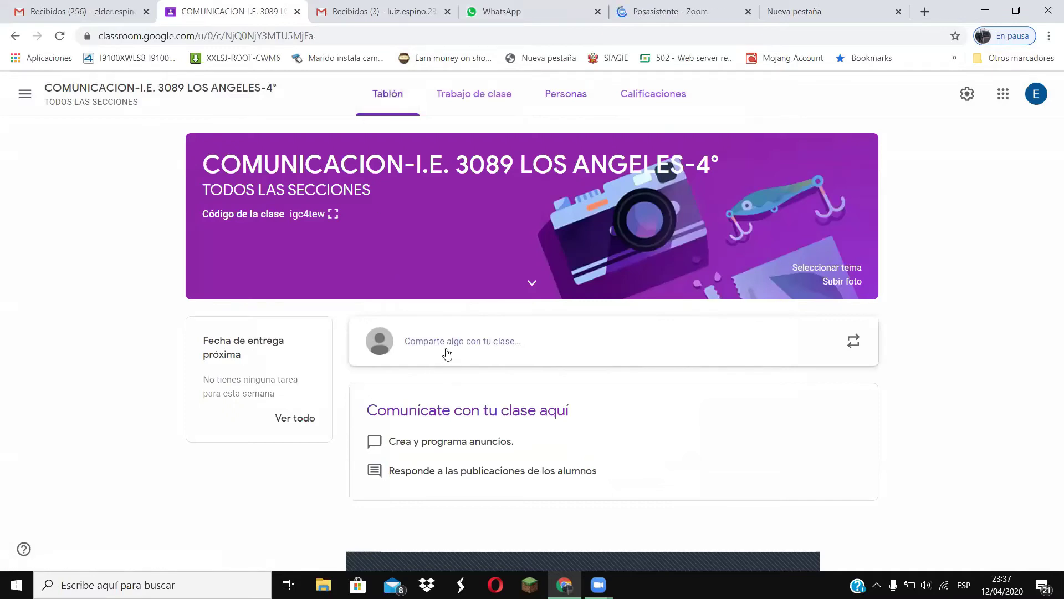
click(829, 269)
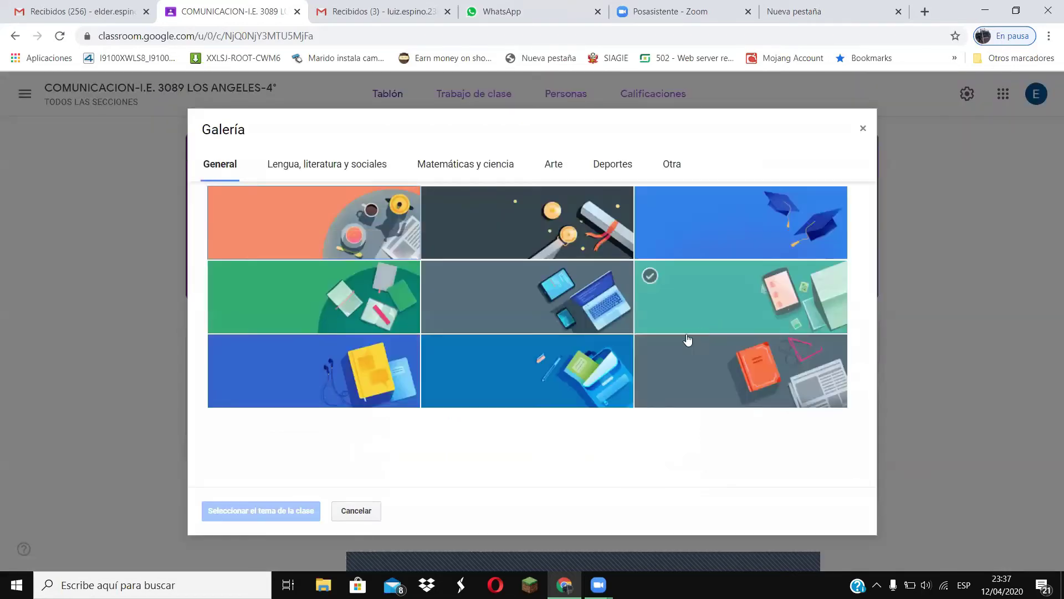
click(488, 376)
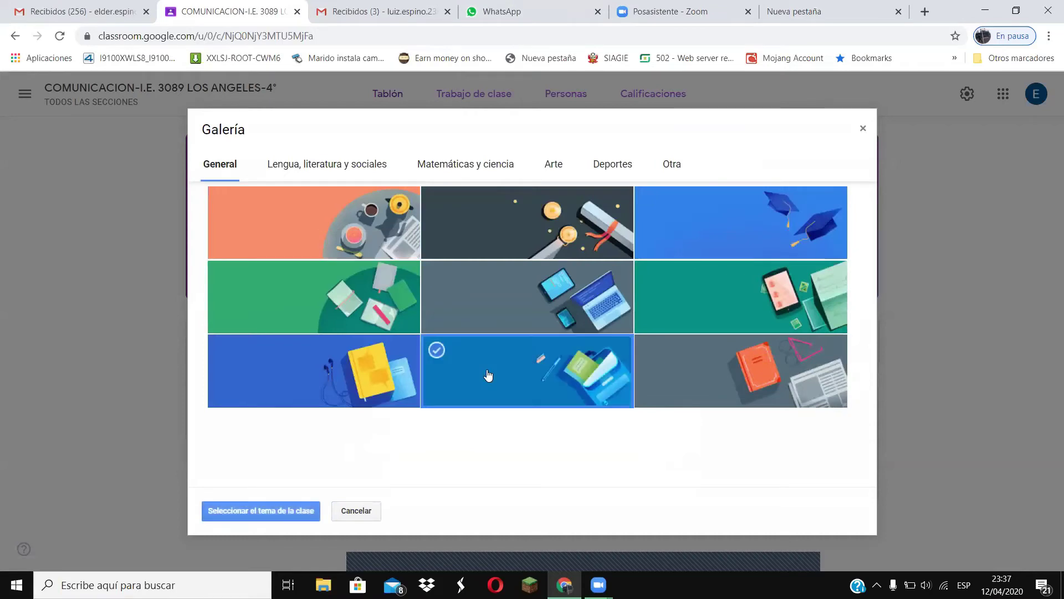
click(282, 500)
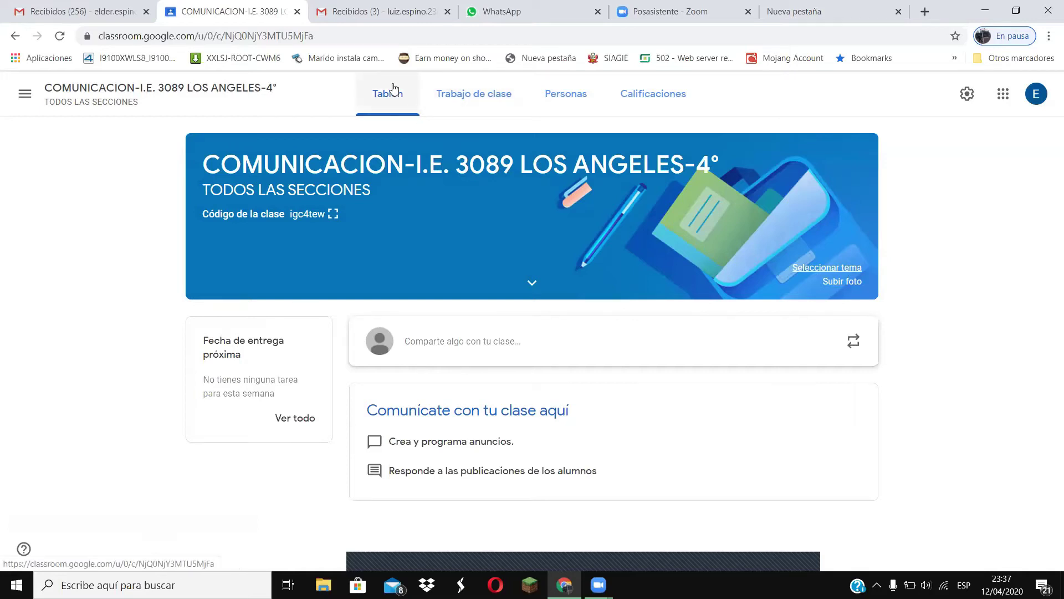
Step: Start a new assignment (Tarea) in the classwork of the class
click(480, 97)
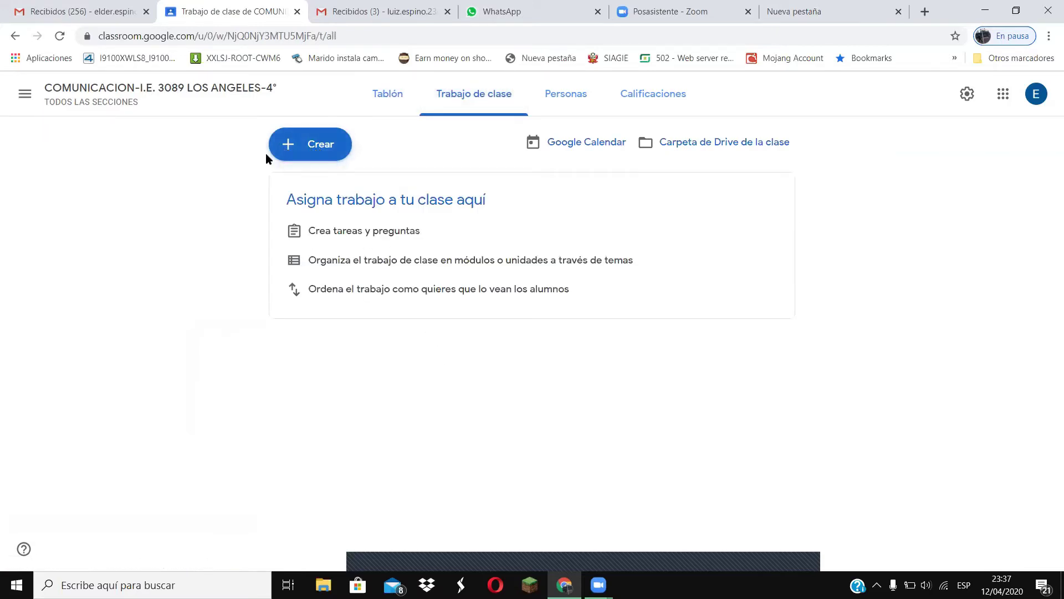
click(307, 148)
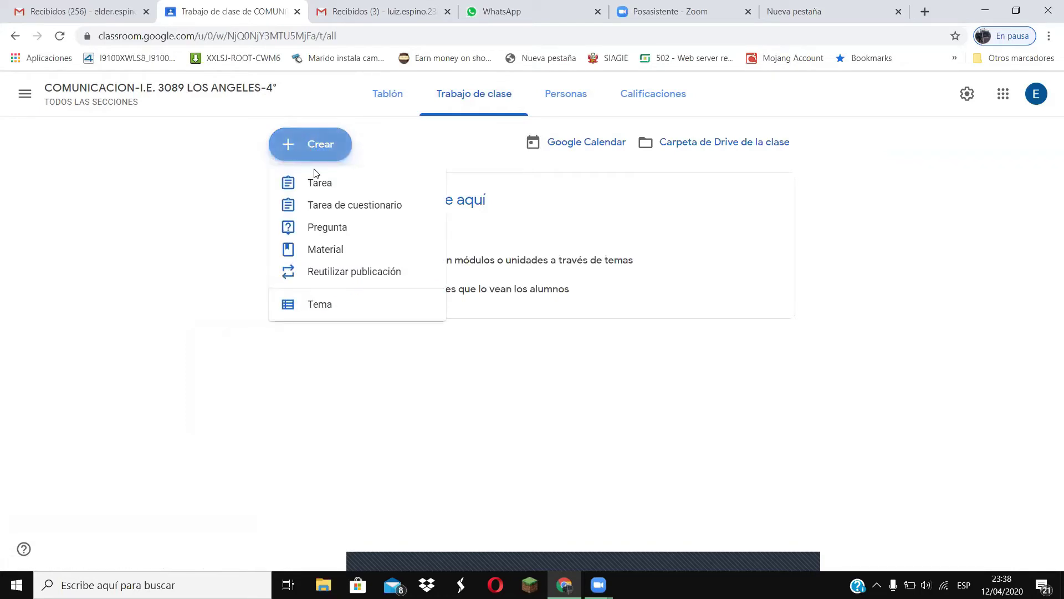
click(320, 191)
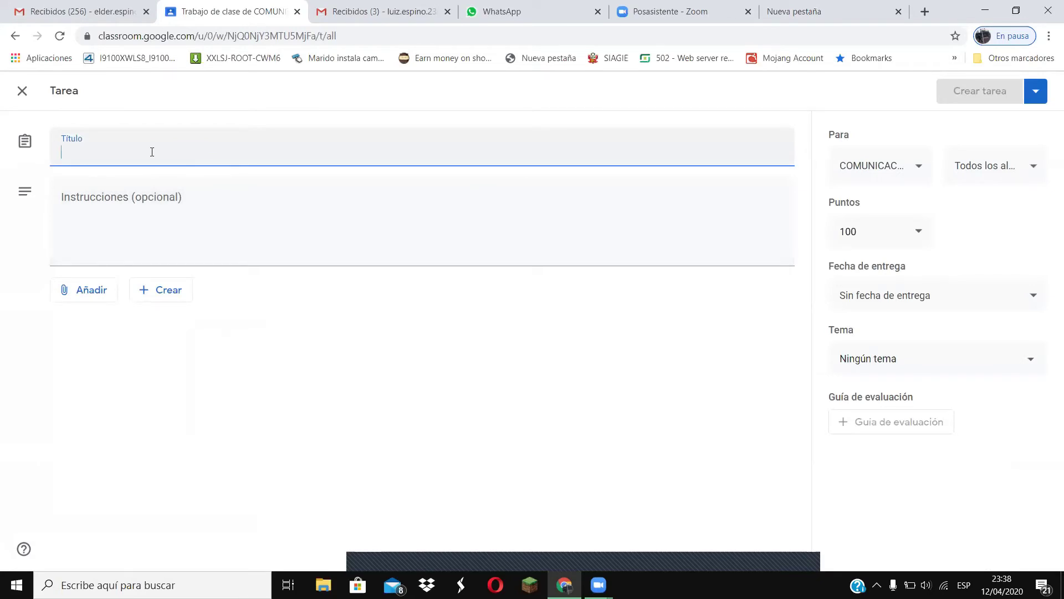
Step: Title the assignment TIPOS DE TEXTOS and attach the Word file HORARIO 2.1 from the computer's desktop folder
text(TIPOS D)
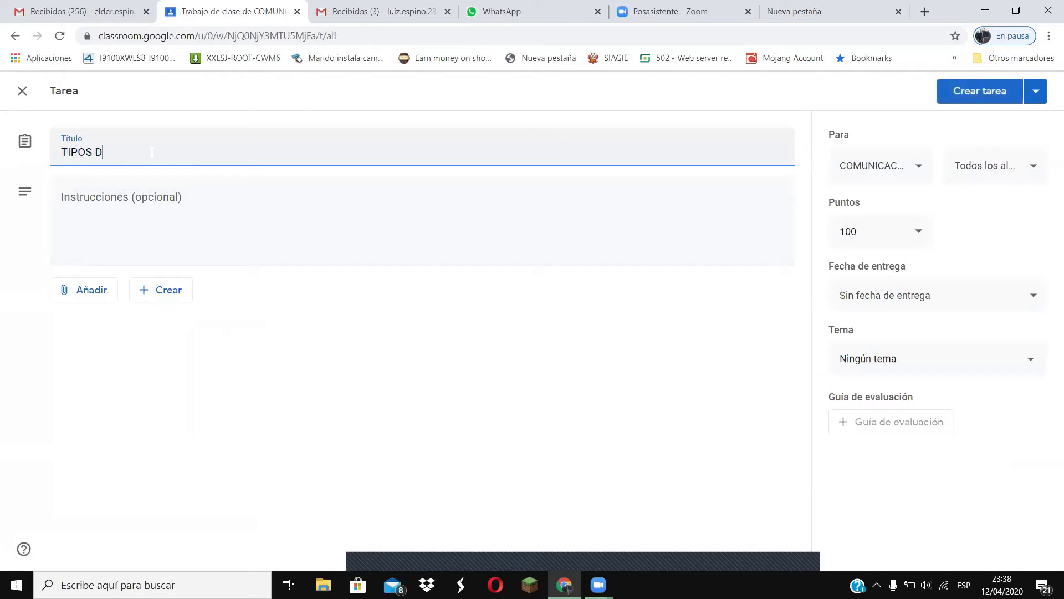
text(E TEXTOS)
click(88, 296)
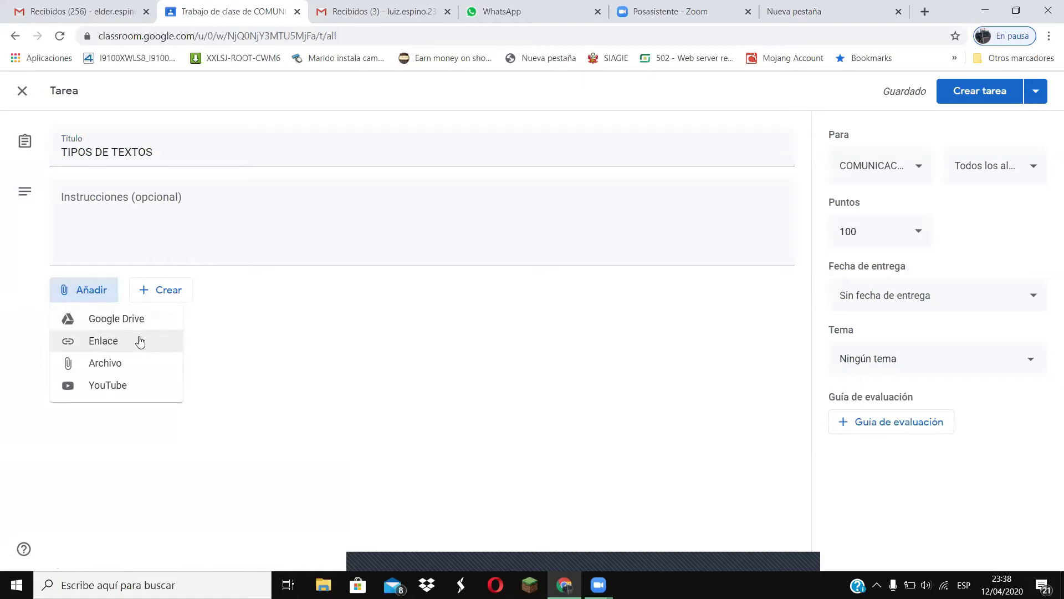
click(106, 369)
click(105, 364)
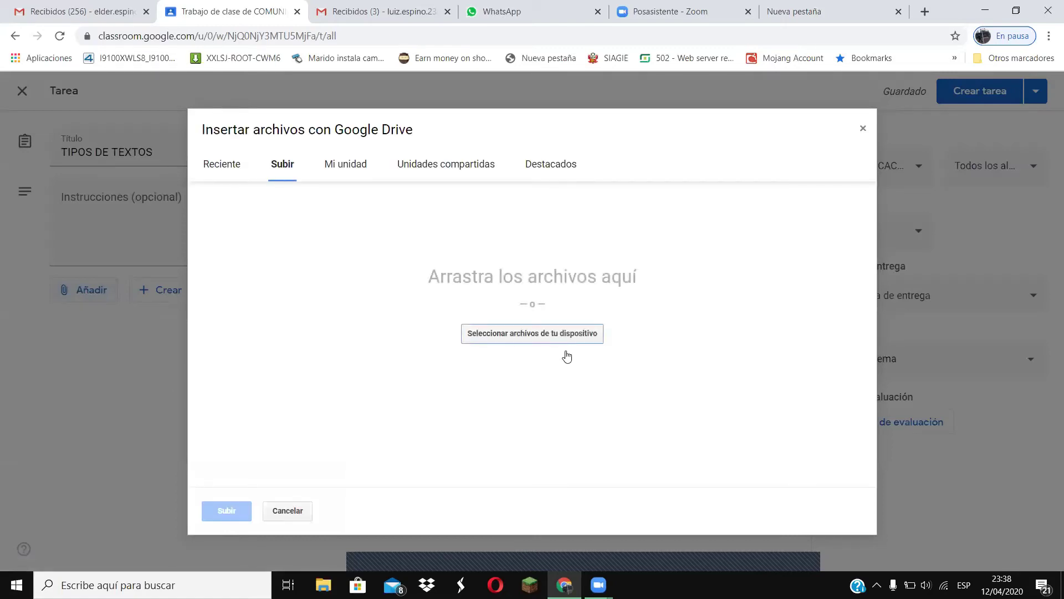
click(552, 338)
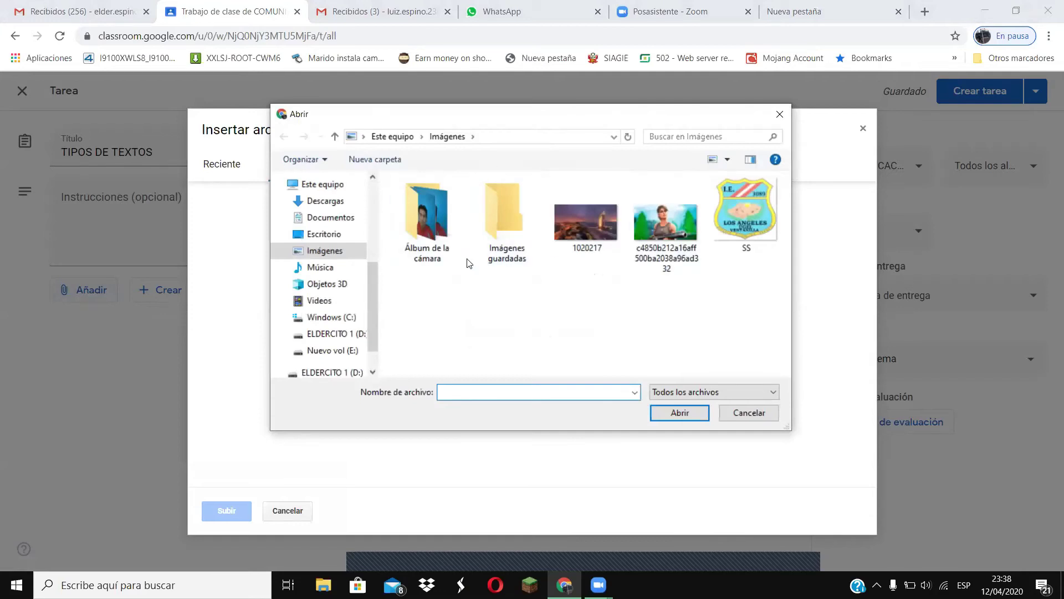
click(327, 235)
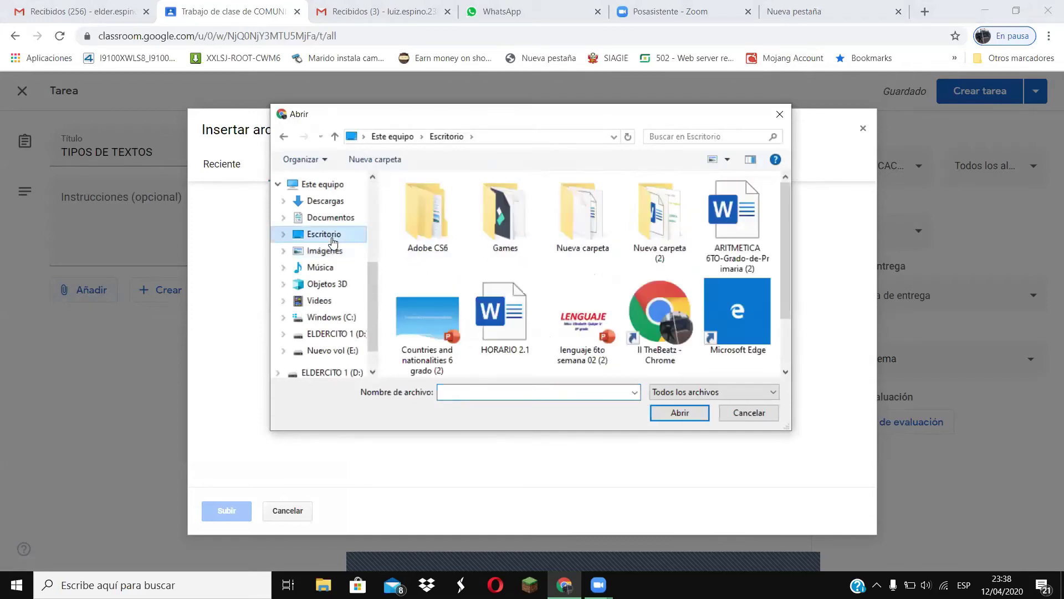
click(503, 314)
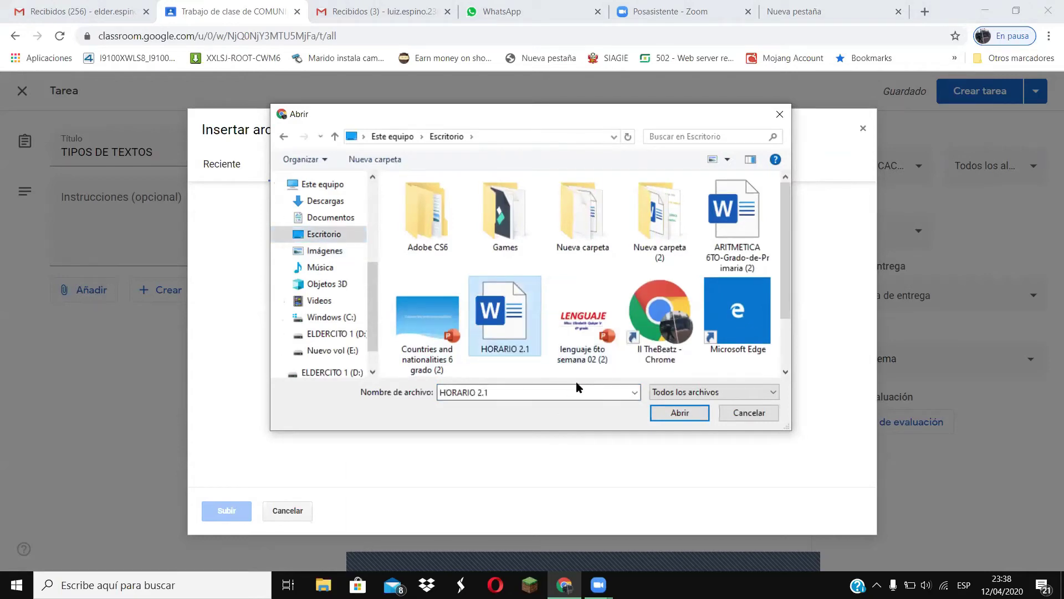
click(678, 417)
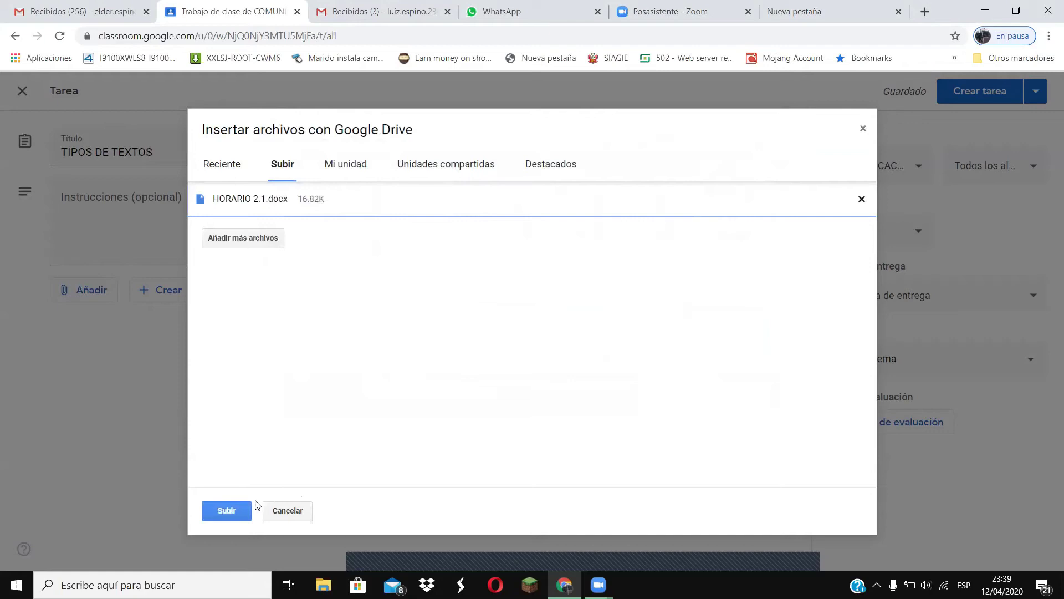
click(214, 516)
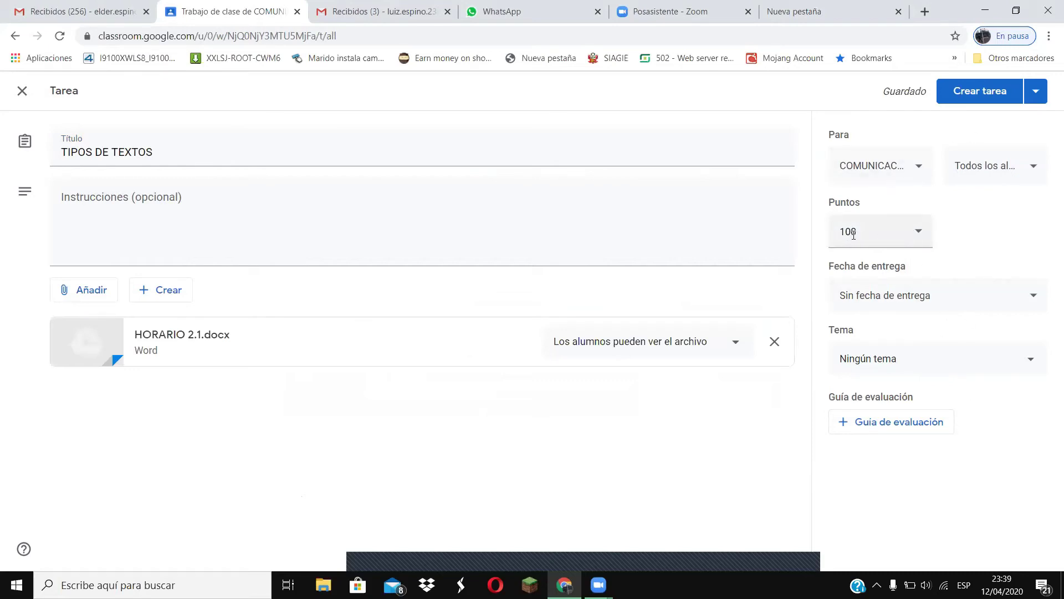
Step: Set the assignment's points to 20 and its due date to 14 abr. 2020 at 1:00
drag(856, 232, 838, 231)
text(20)
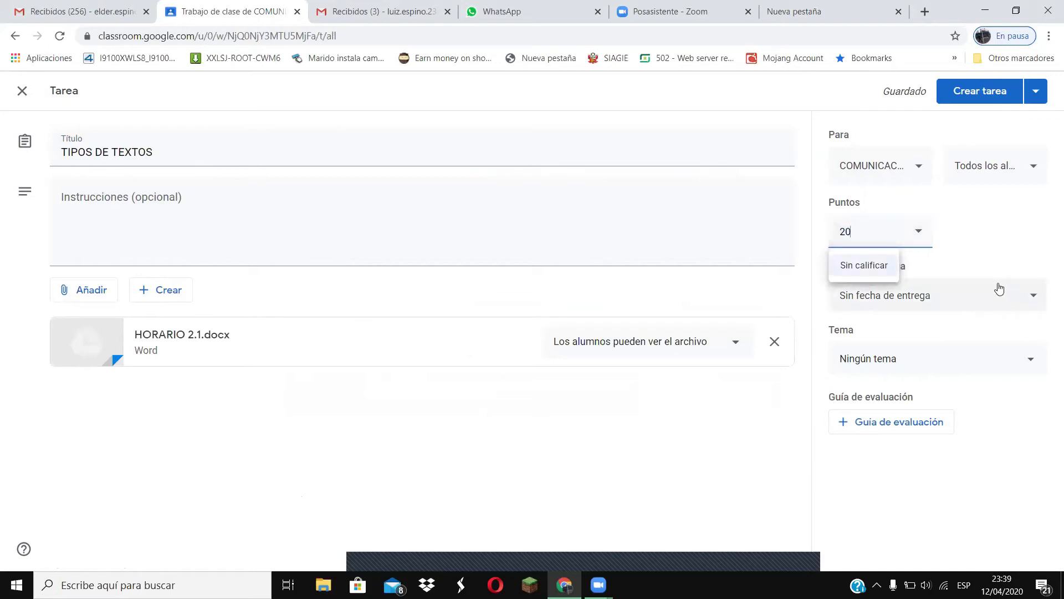
click(1025, 302)
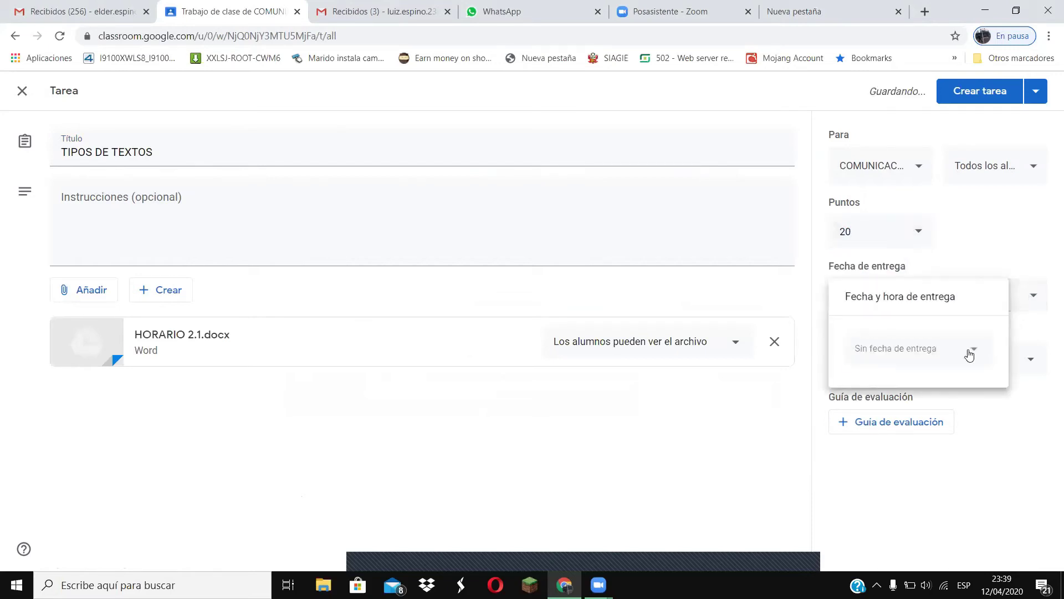
click(969, 354)
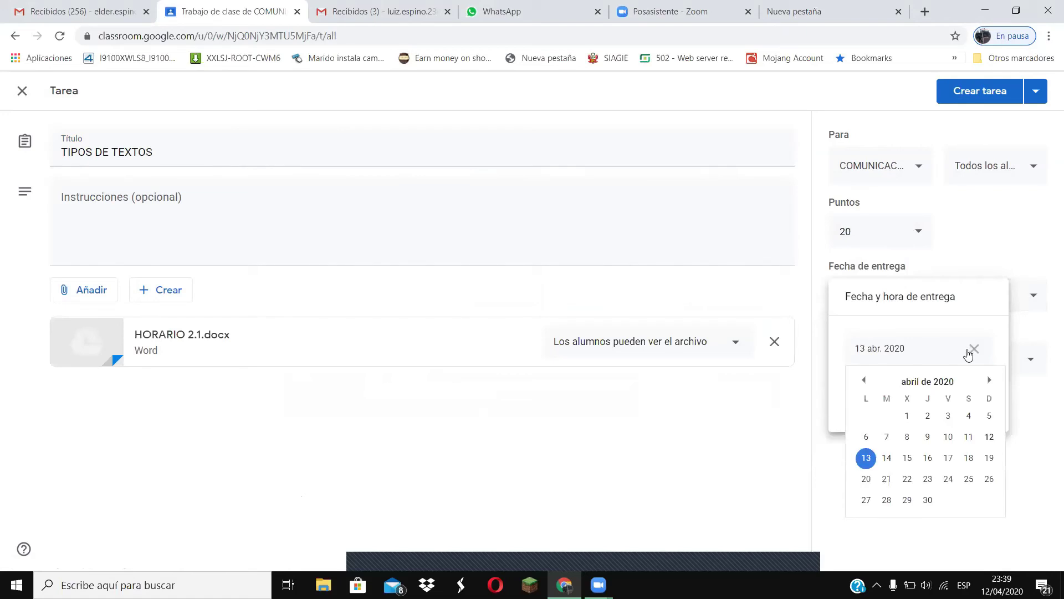
click(888, 458)
click(941, 395)
text(1)
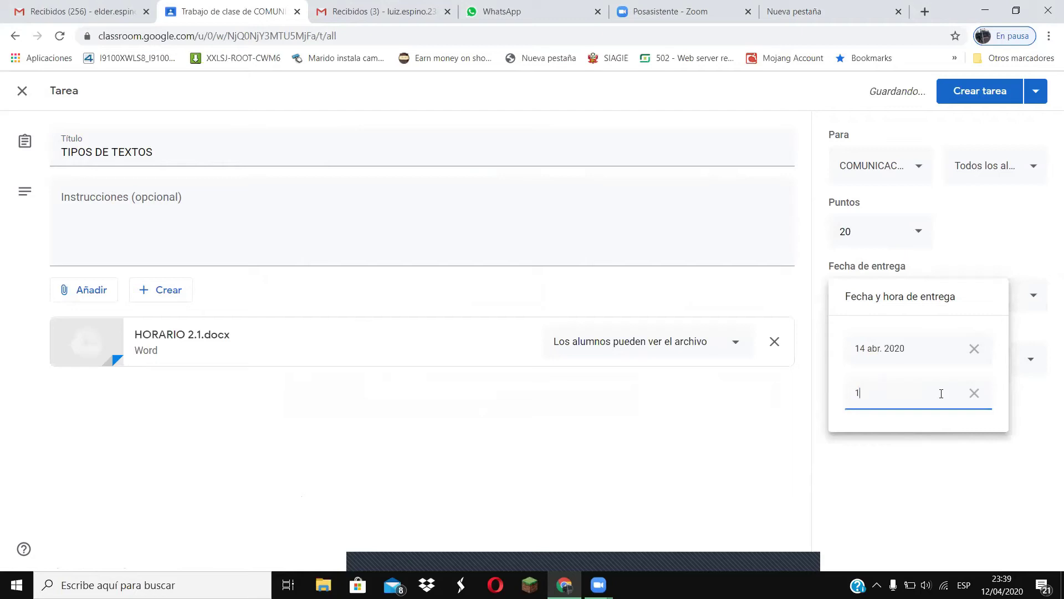
text(:00 P.M.)
click(970, 440)
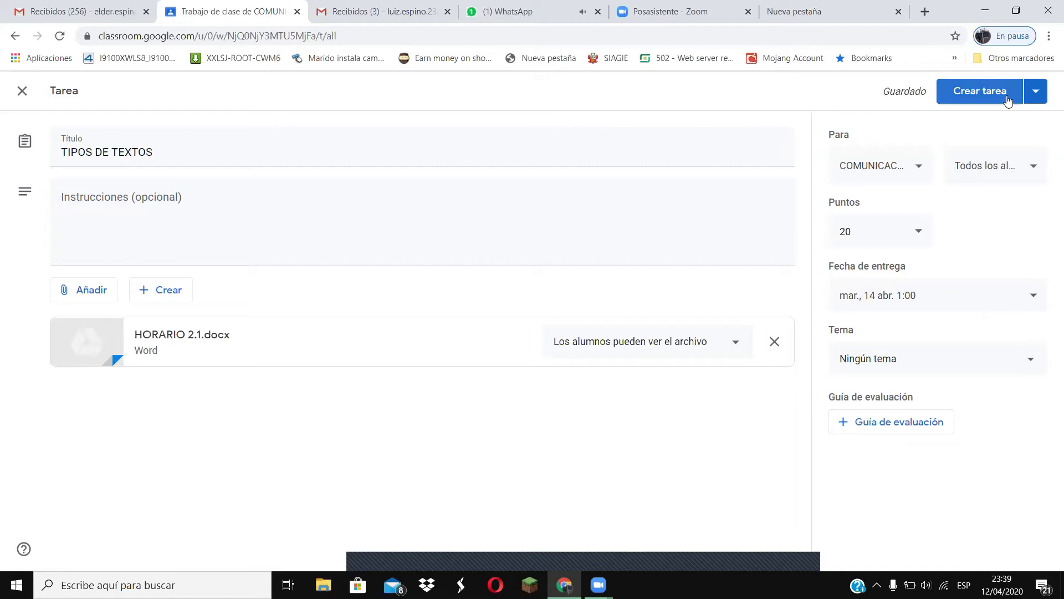
Step: Publish the TIPOS DE TEXTOS assignment immediately and return to the class stream (Tablón)
click(1035, 92)
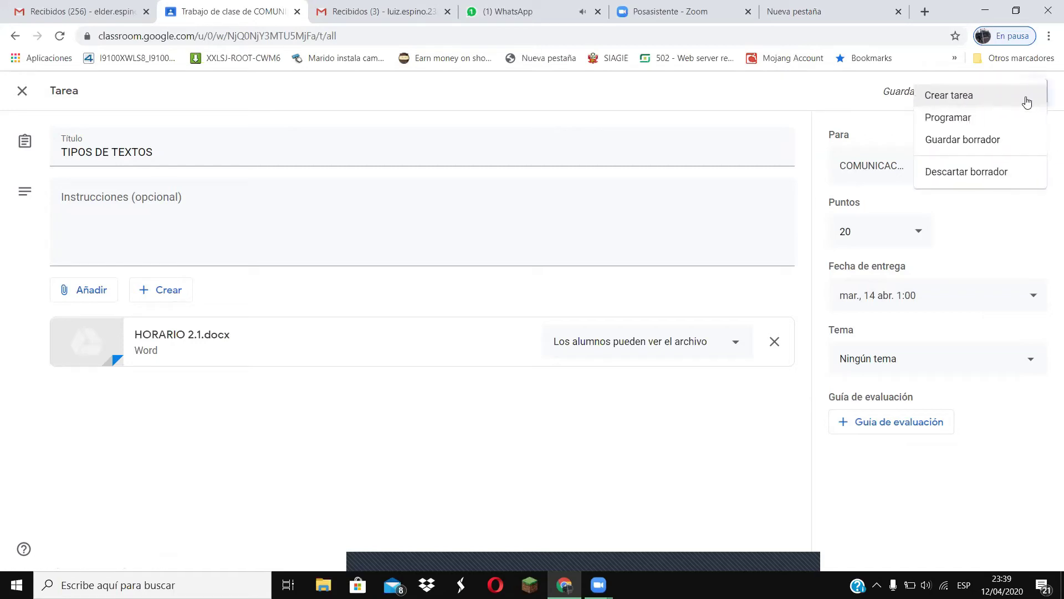
click(955, 97)
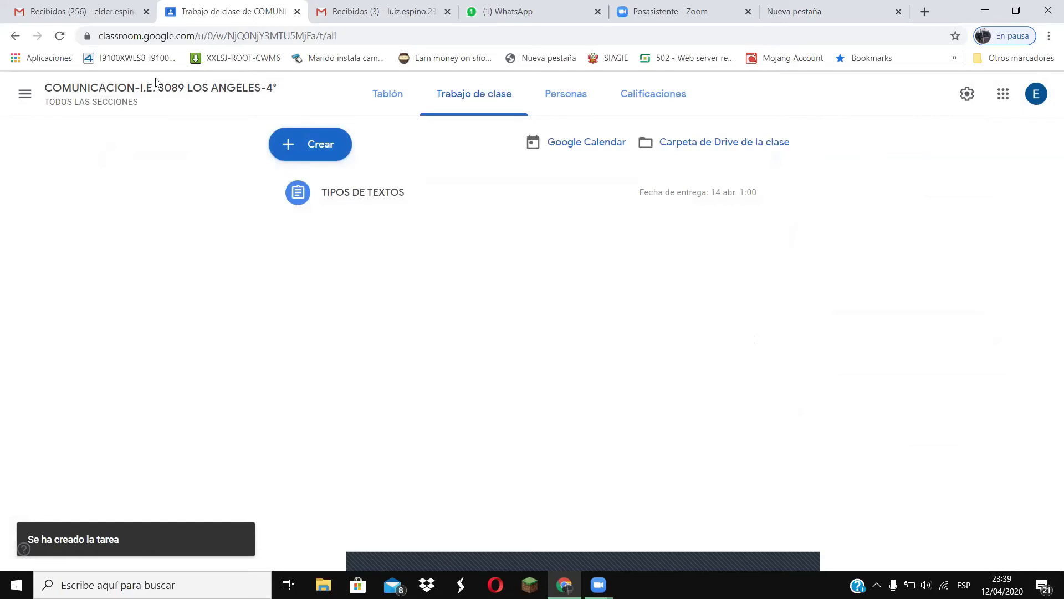
click(394, 105)
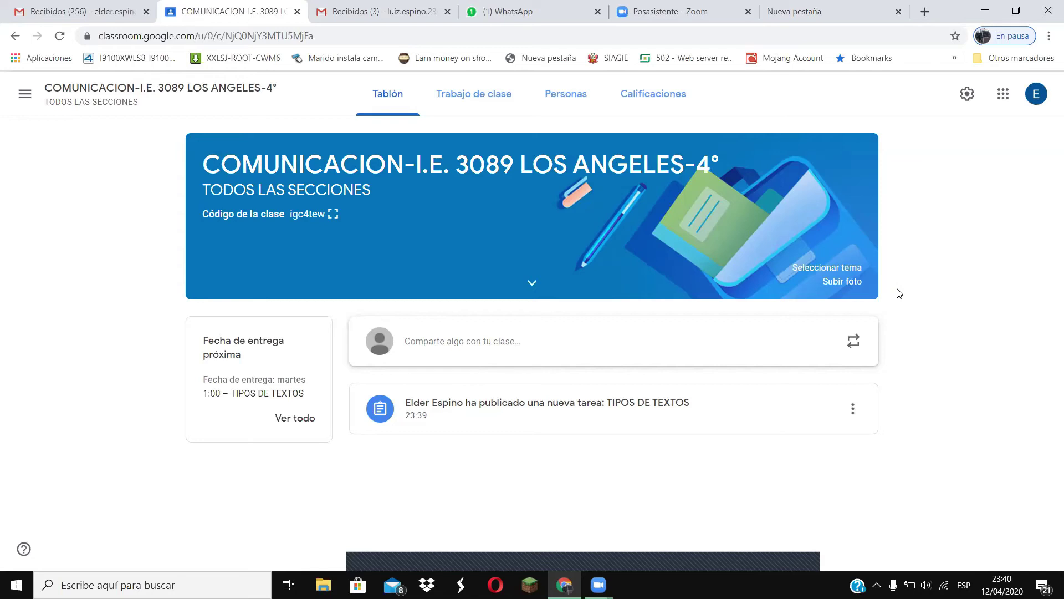
Step: Switch to WhatsApp and copy the class code from the message sent to the contact
click(528, 15)
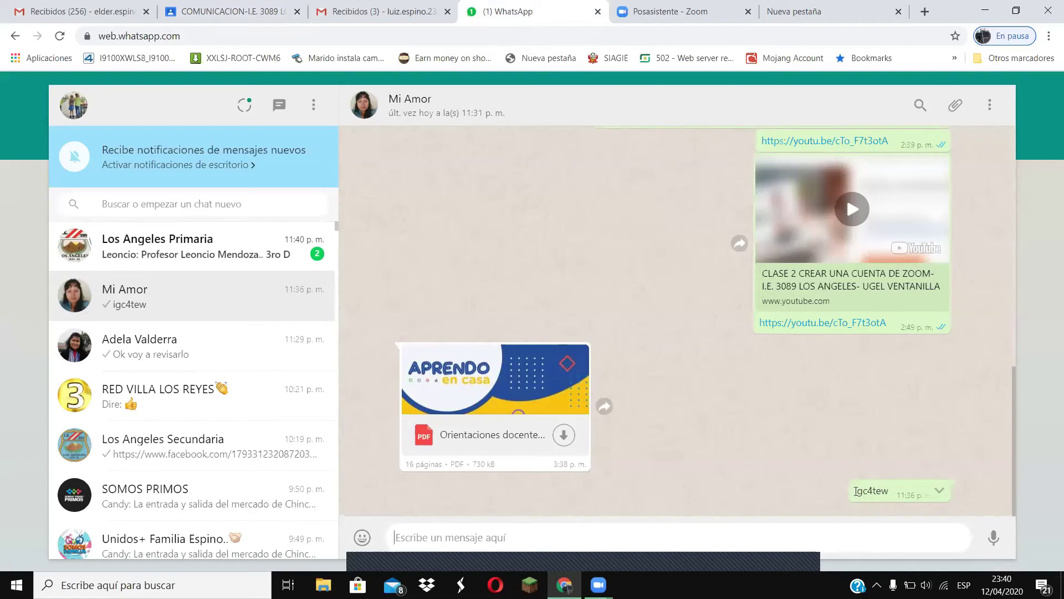
drag(856, 492, 890, 494)
right_click(878, 497)
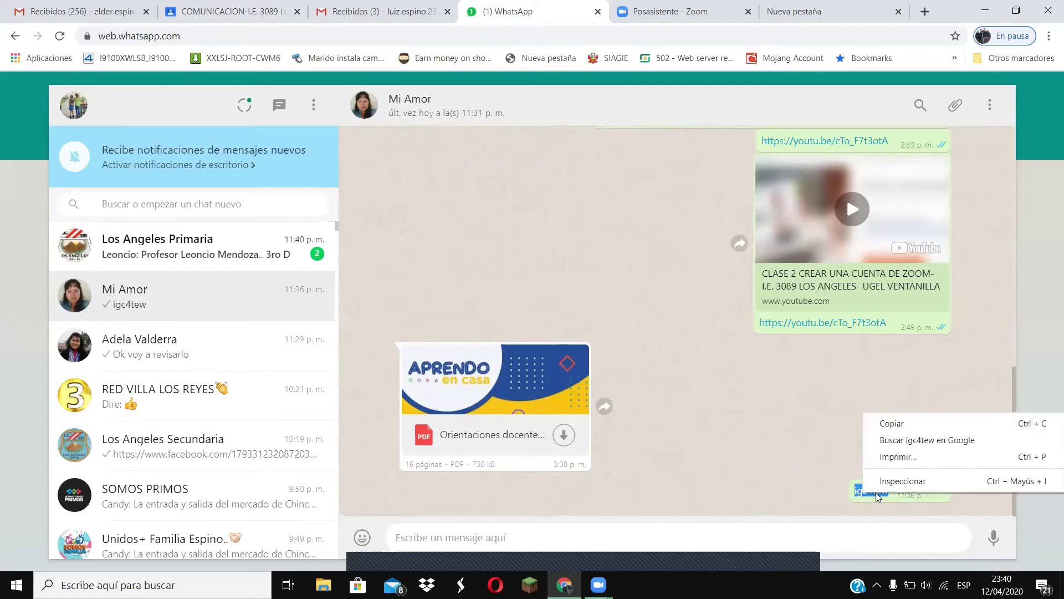
click(887, 424)
Step: Switch to the student's Gmail account and open Google Classroom from its Google apps
click(364, 12)
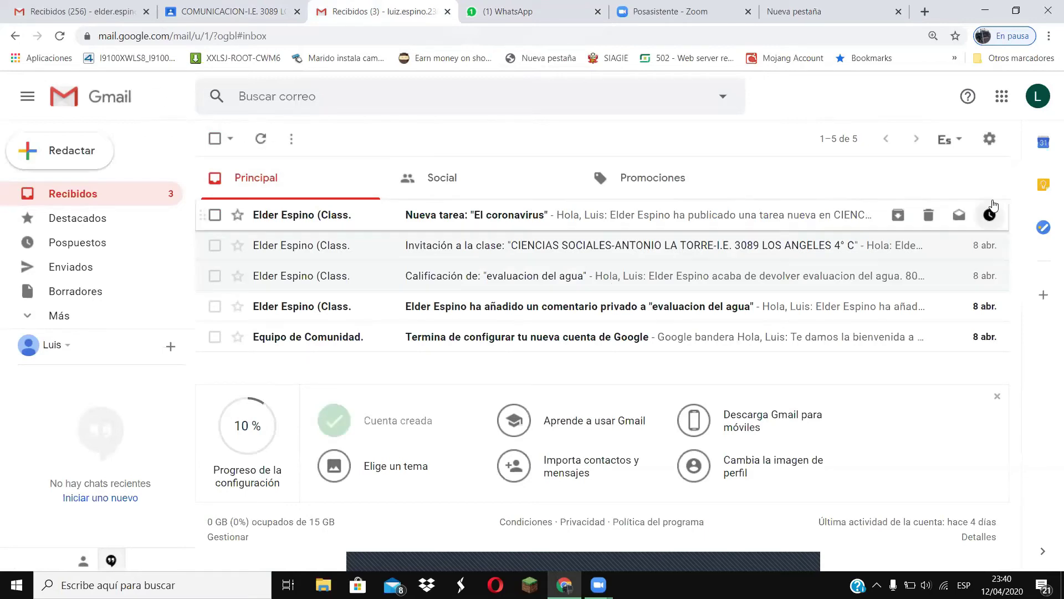
click(1008, 100)
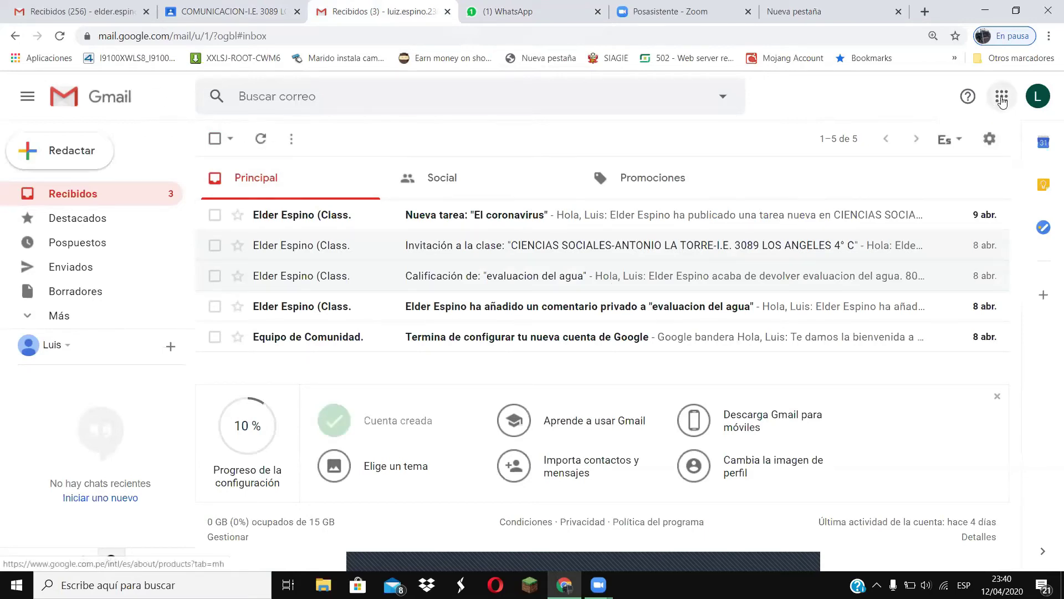
scroll(977, 247, down, 5)
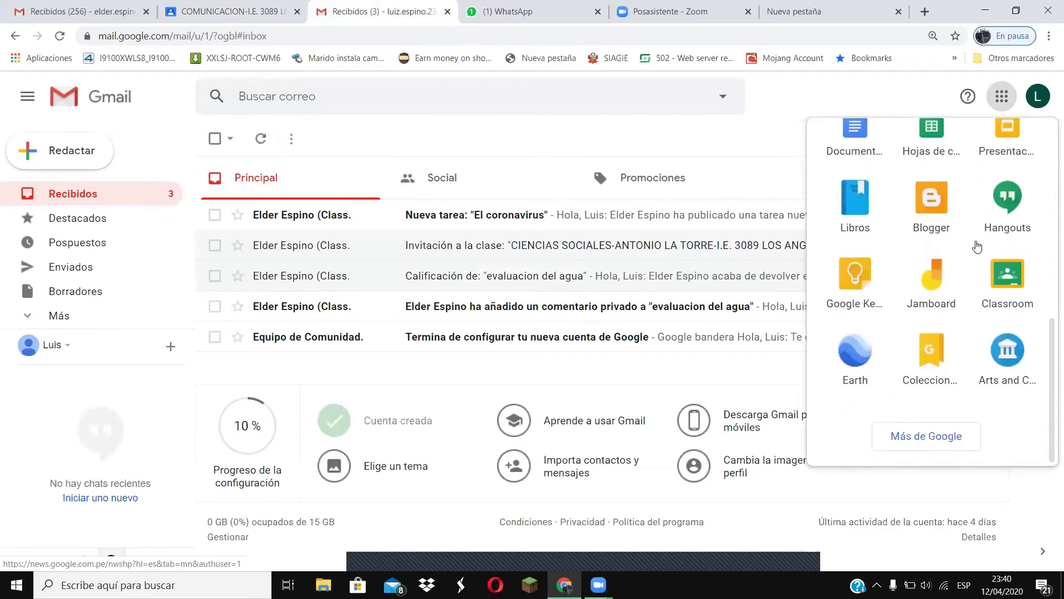
click(1011, 287)
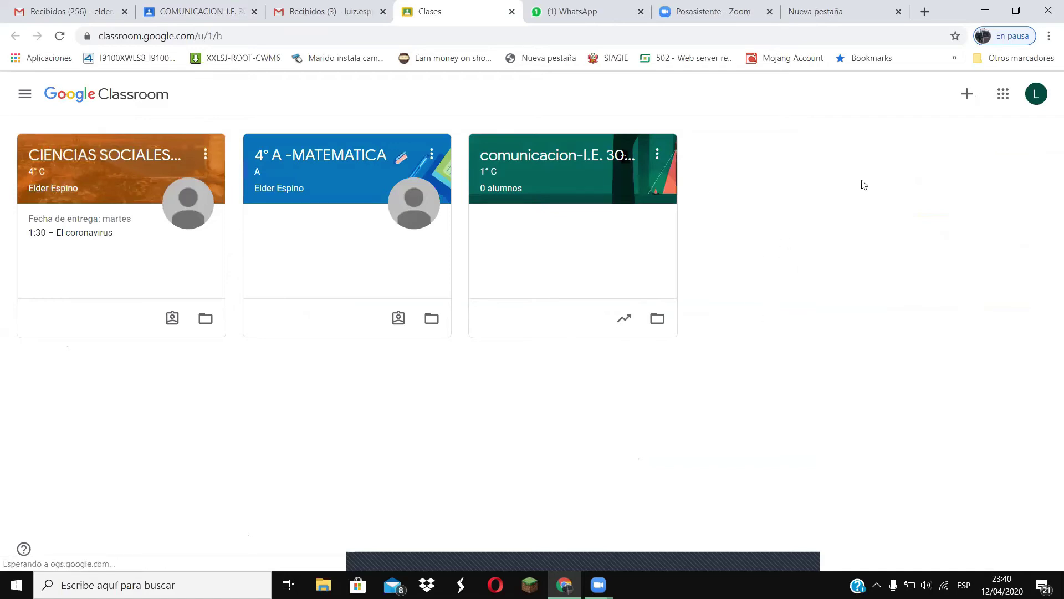
Step: Join the COMUNICACION class as a student by pasting the copied class code
click(967, 97)
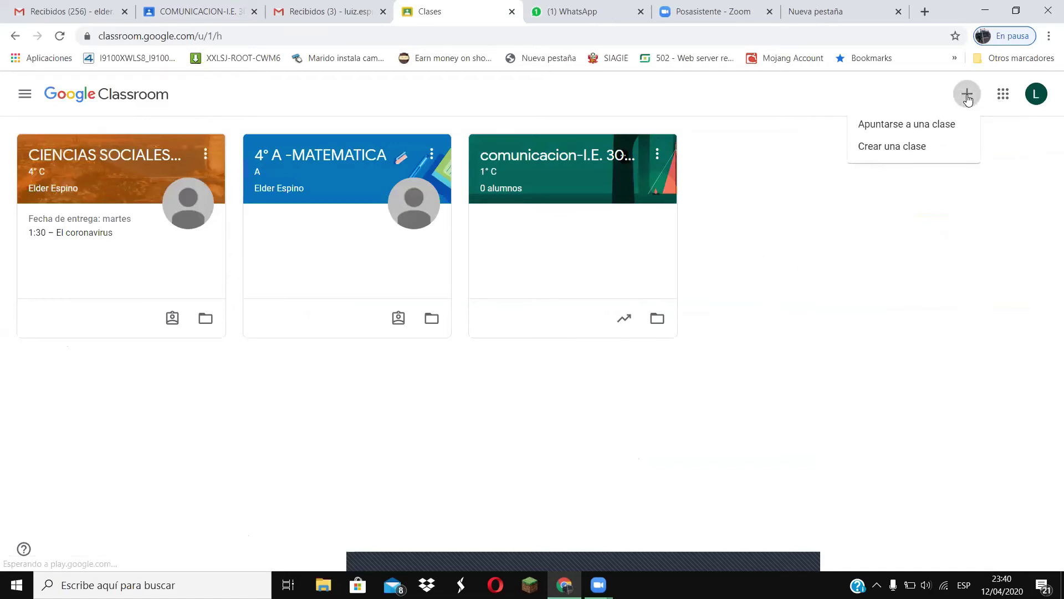
click(931, 135)
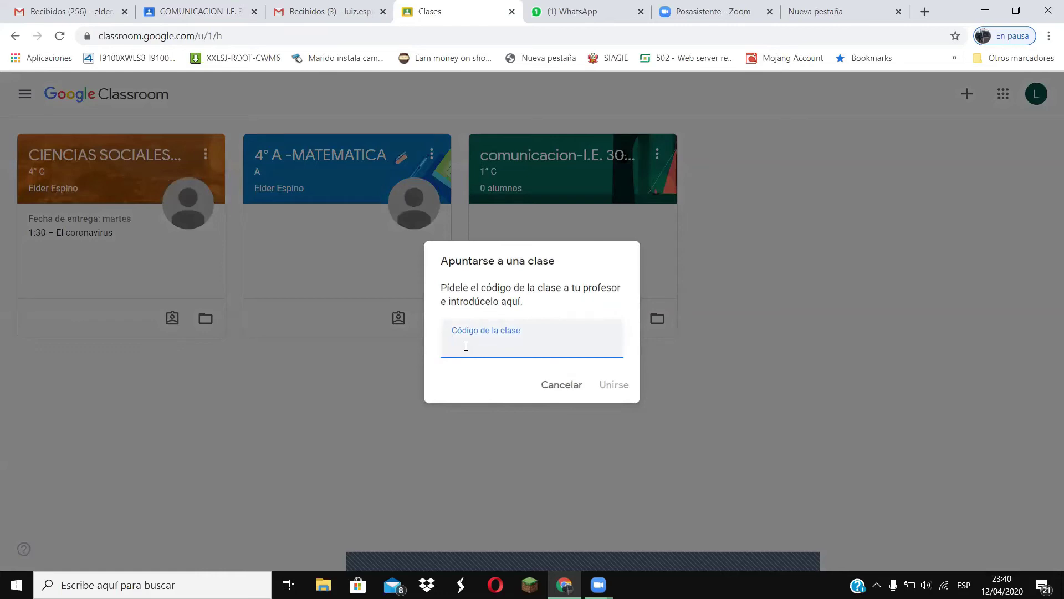
right_click(465, 346)
click(505, 457)
click(620, 387)
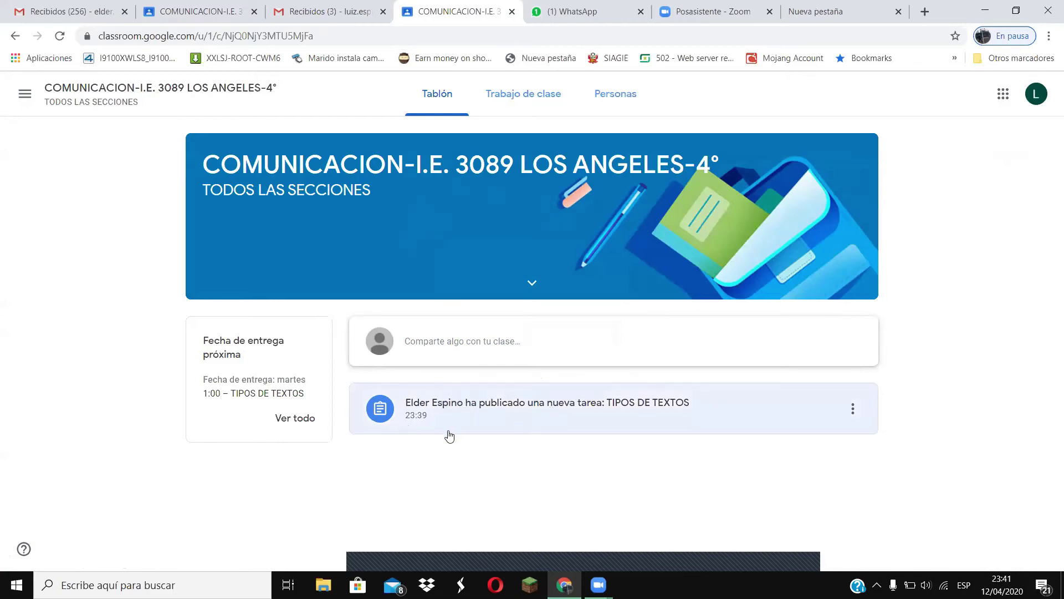
Step: Open the TIPOS DE TEXTOS assignment as the student, look through the attached HORARIO 2.1.docx, and close the preview
click(651, 415)
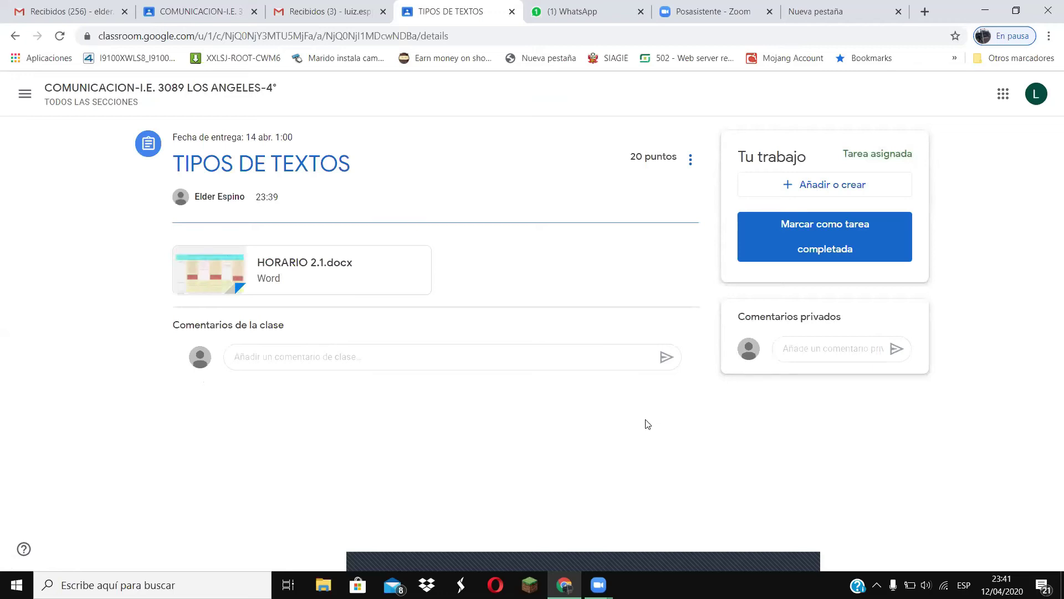
click(237, 267)
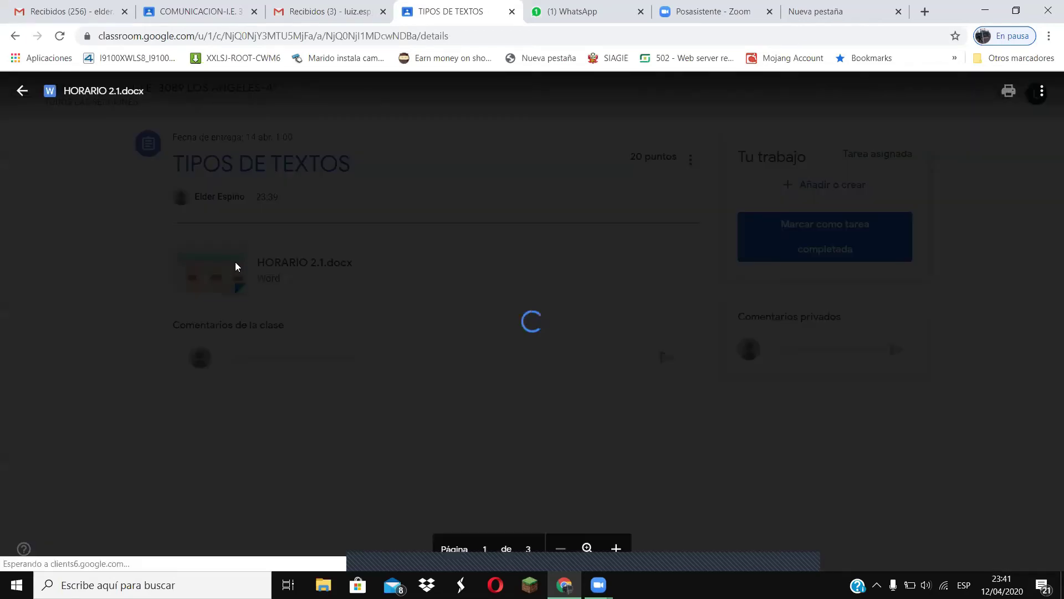
scroll(577, 344, down, 15)
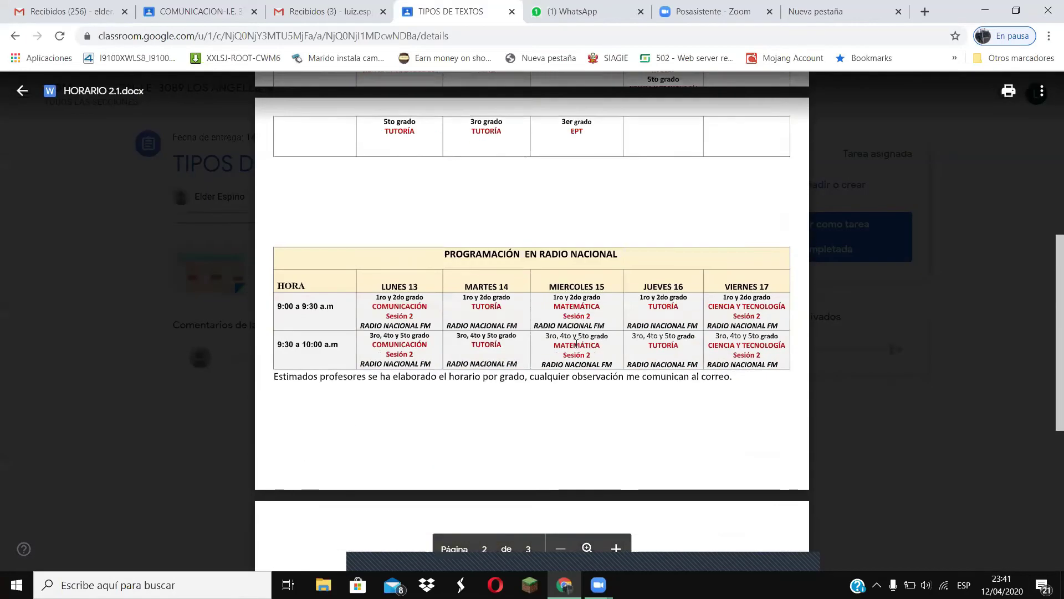
scroll(577, 344, up, 15)
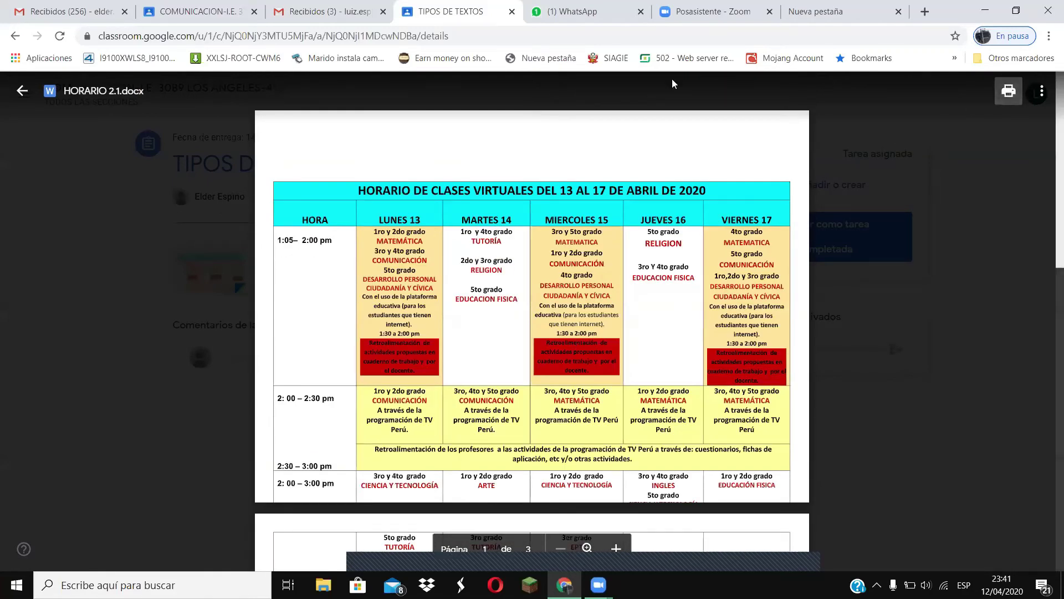
click(21, 91)
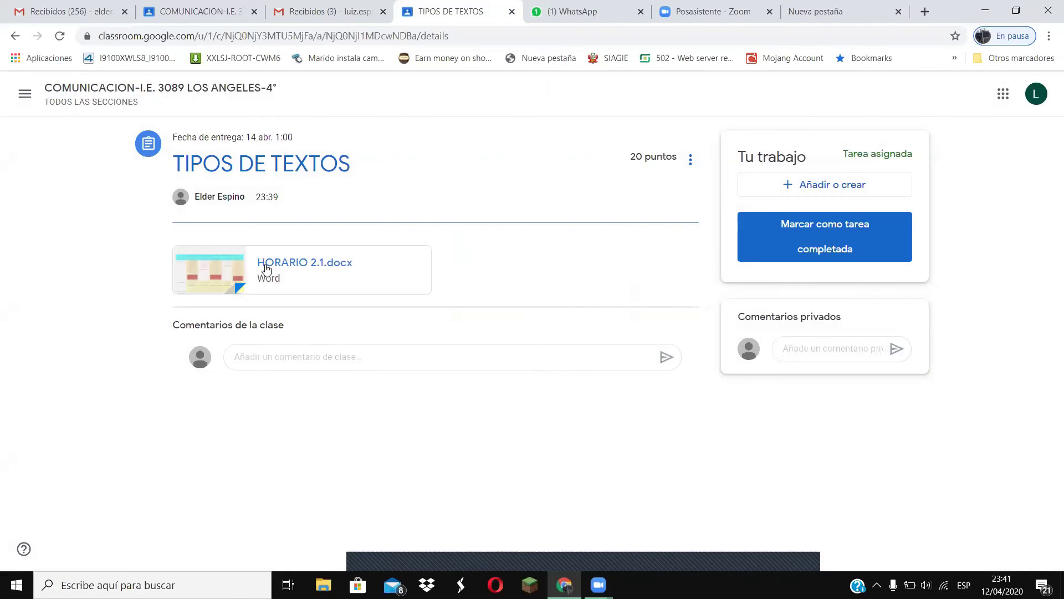
click(793, 190)
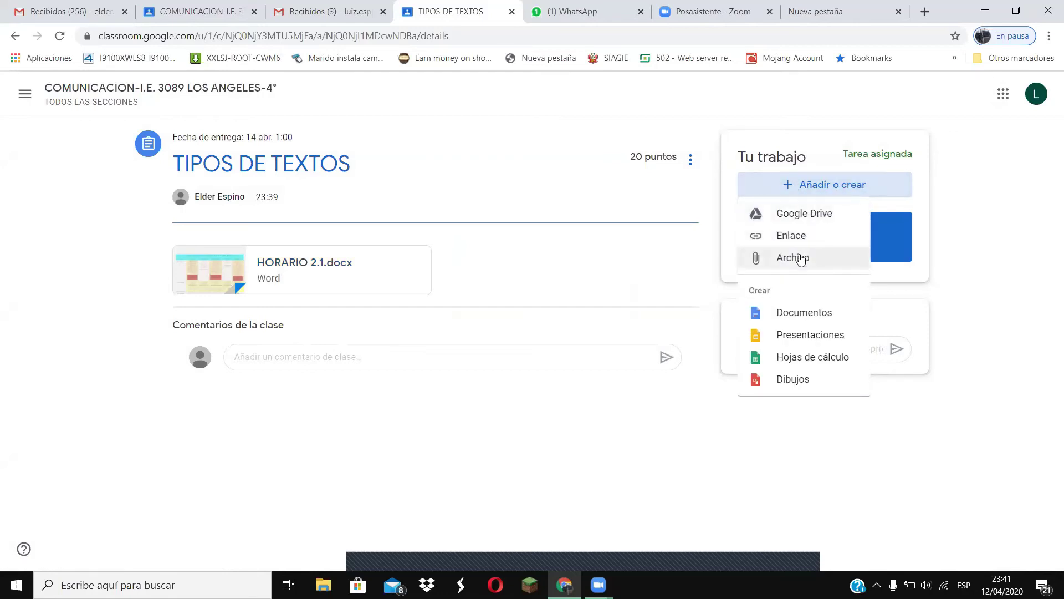
click(800, 258)
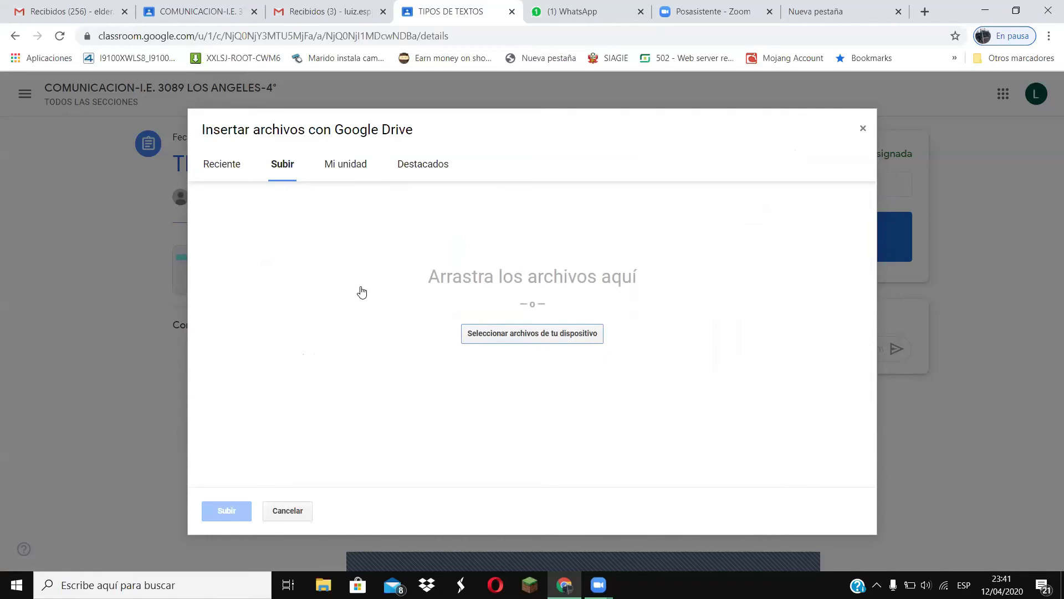
click(863, 130)
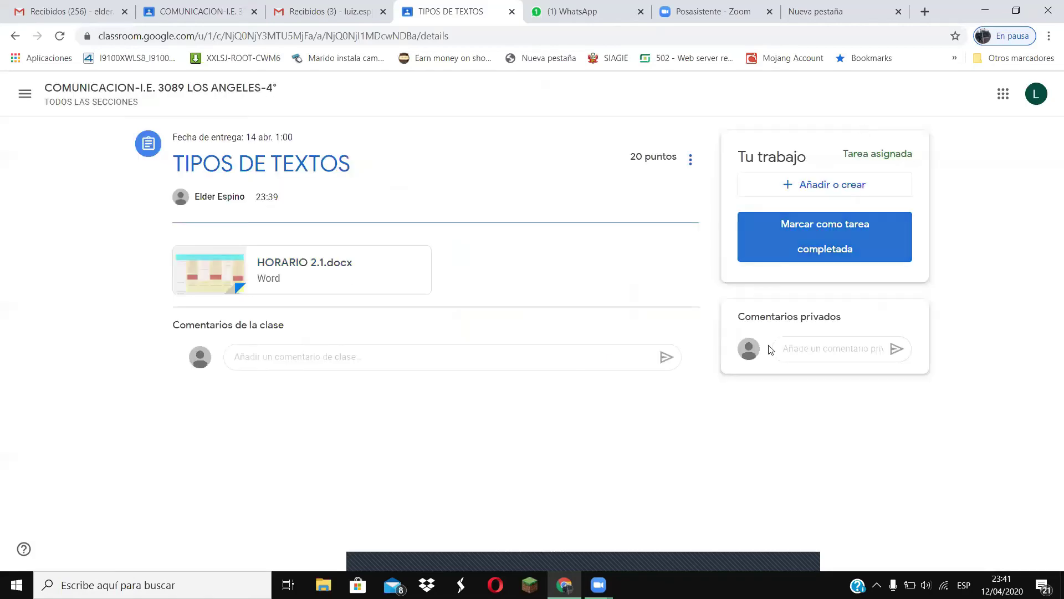
Step: Create a new Google Docs document as the student's work for the assignment
click(833, 190)
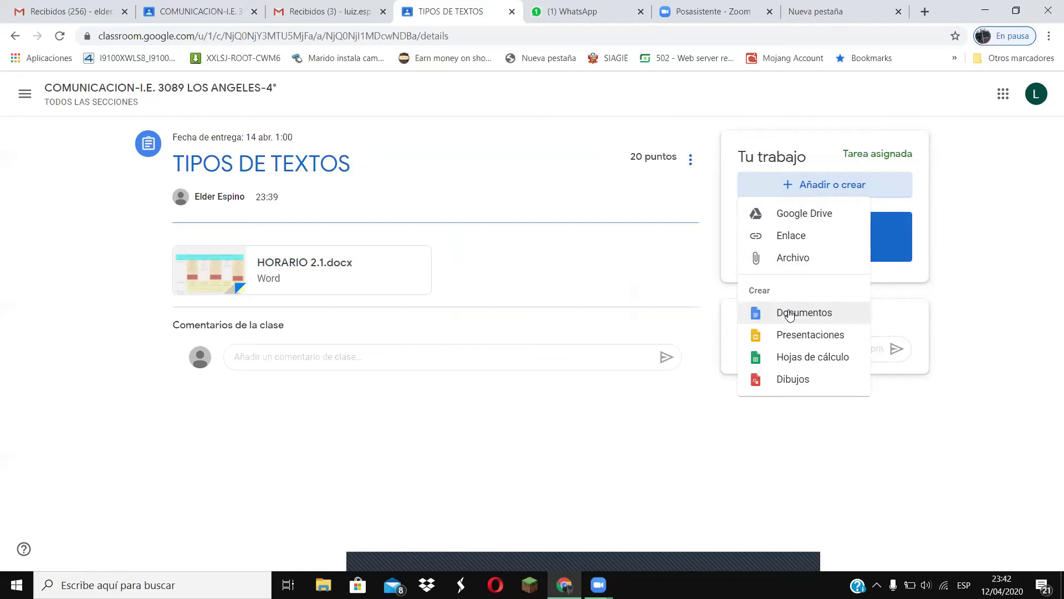
click(790, 314)
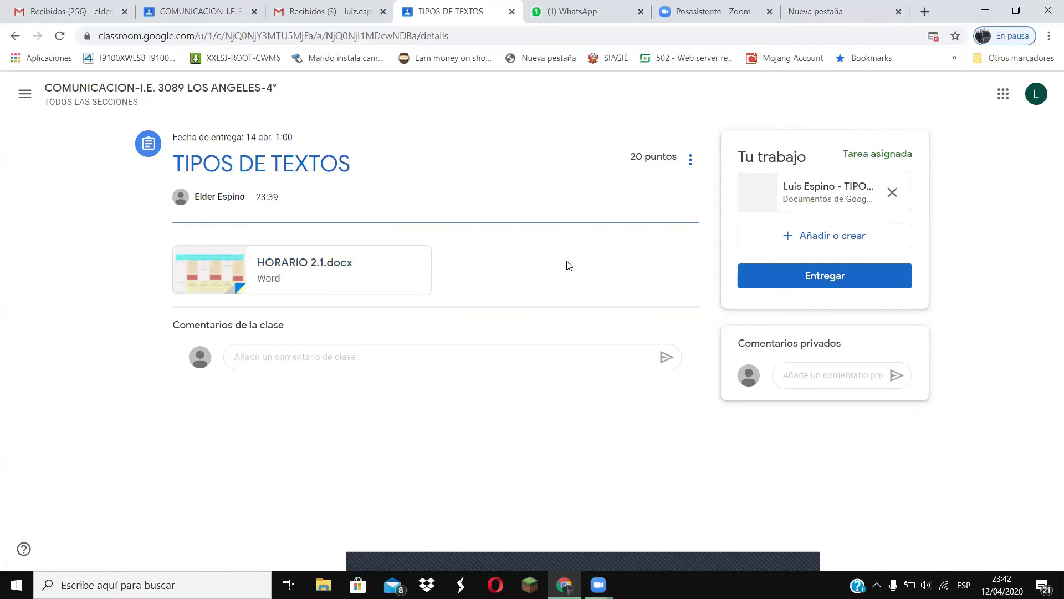
Step: Open the student's Google Docs file for TIPOS DE TEXTOS, write "cccccccccc" in it, and start presenting it as the assignment submission
click(766, 193)
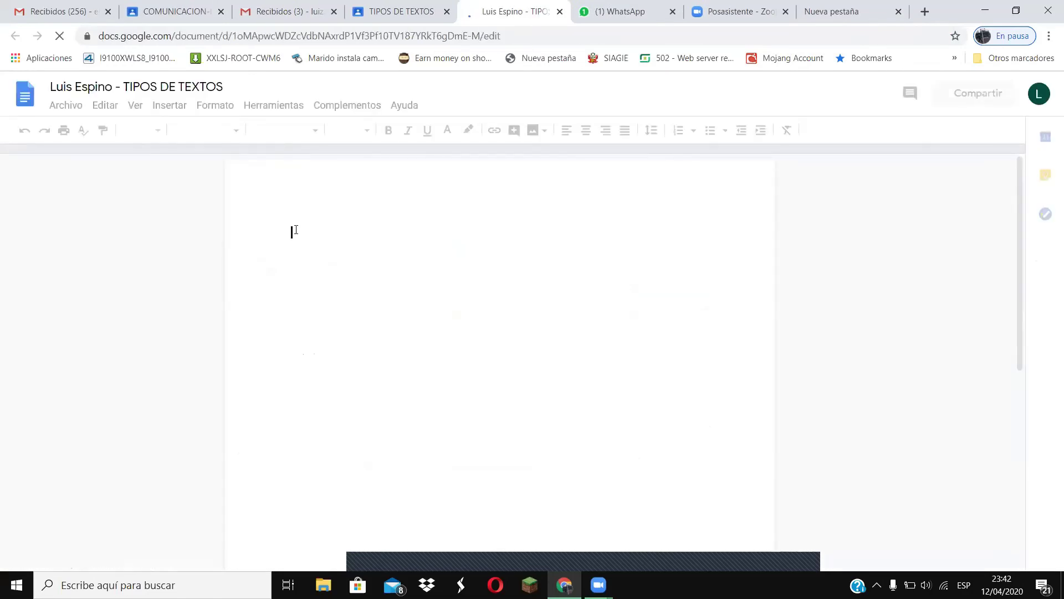
text(cccccccc)
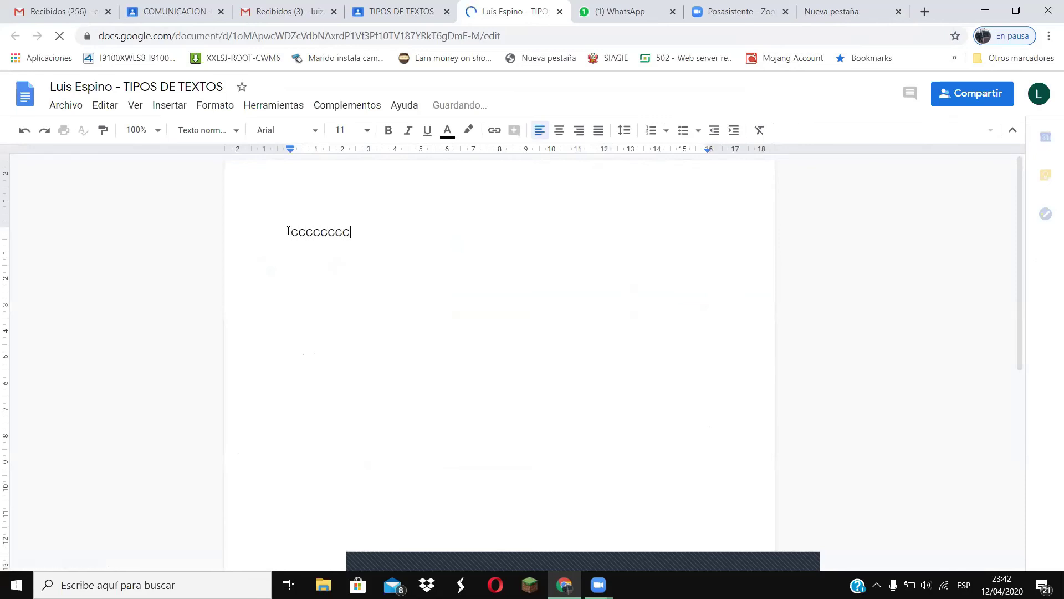
text(cc)
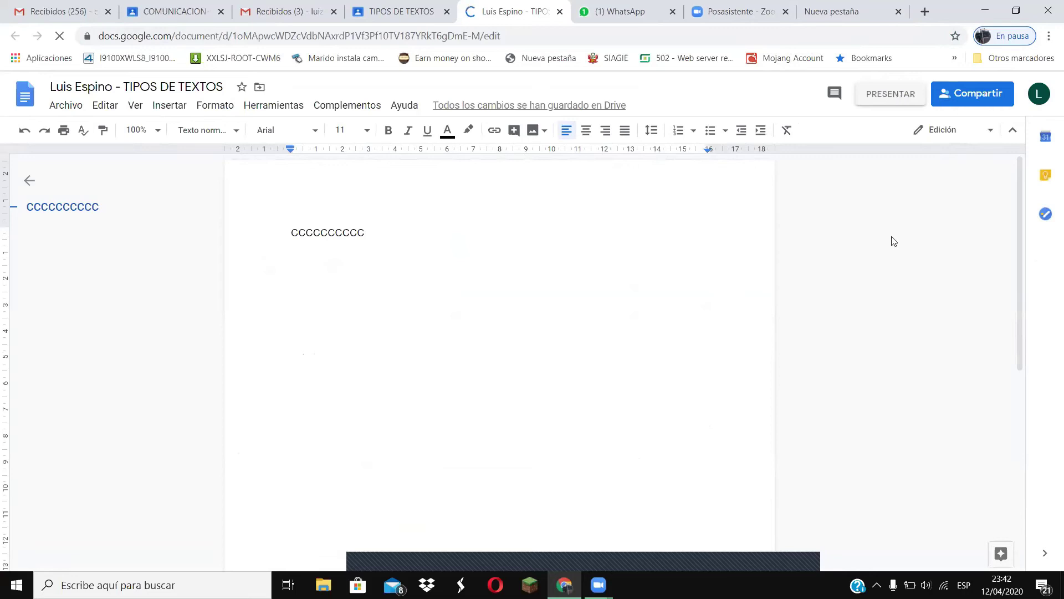
click(888, 95)
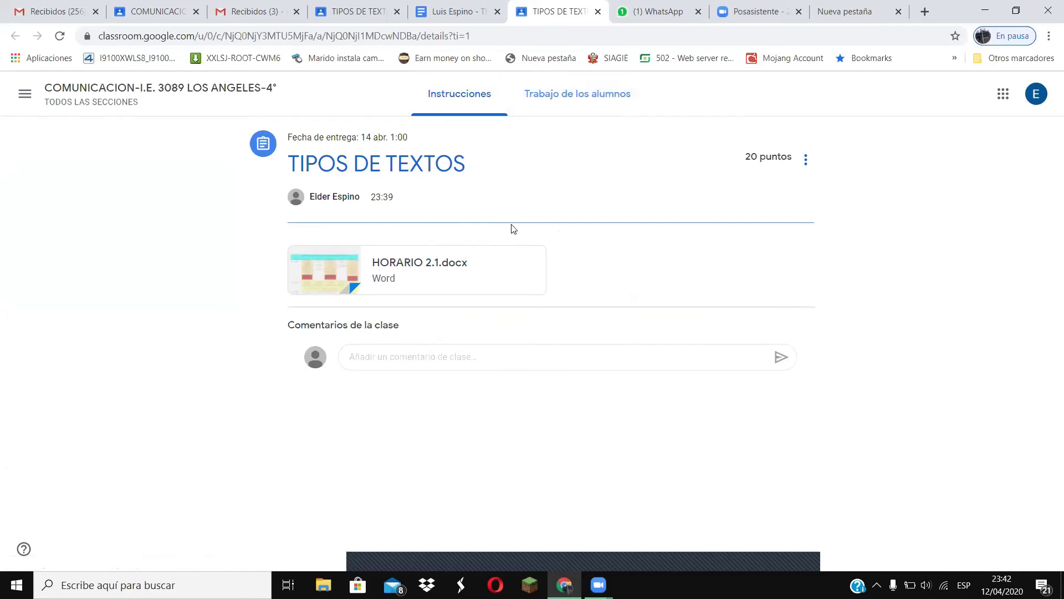
Step: Check the student work listed for TIPOS DE TEXTOS, close that page and the document, and return to the student's assignment page
click(583, 99)
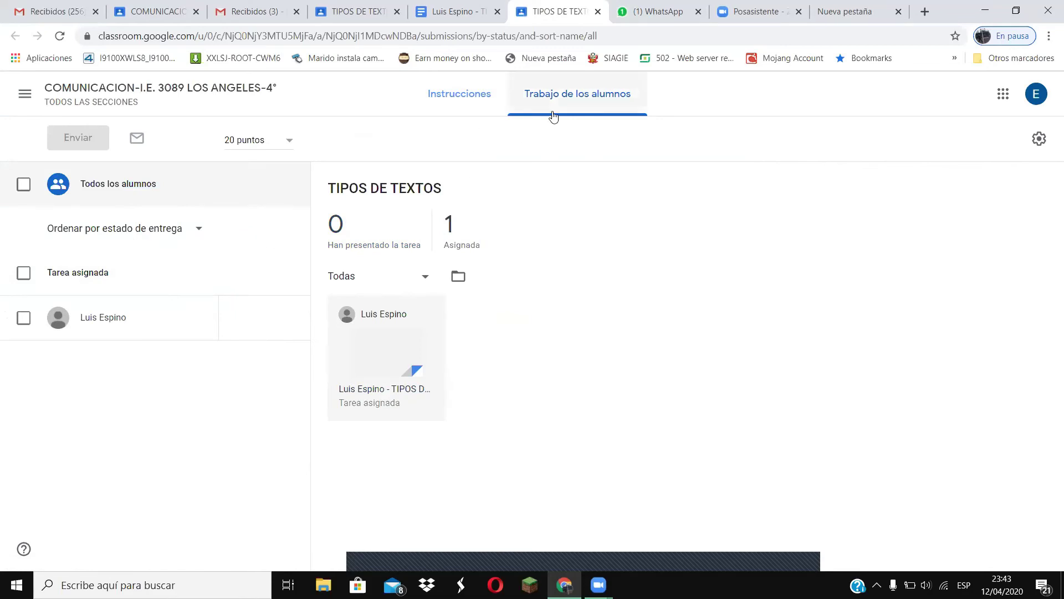
click(598, 12)
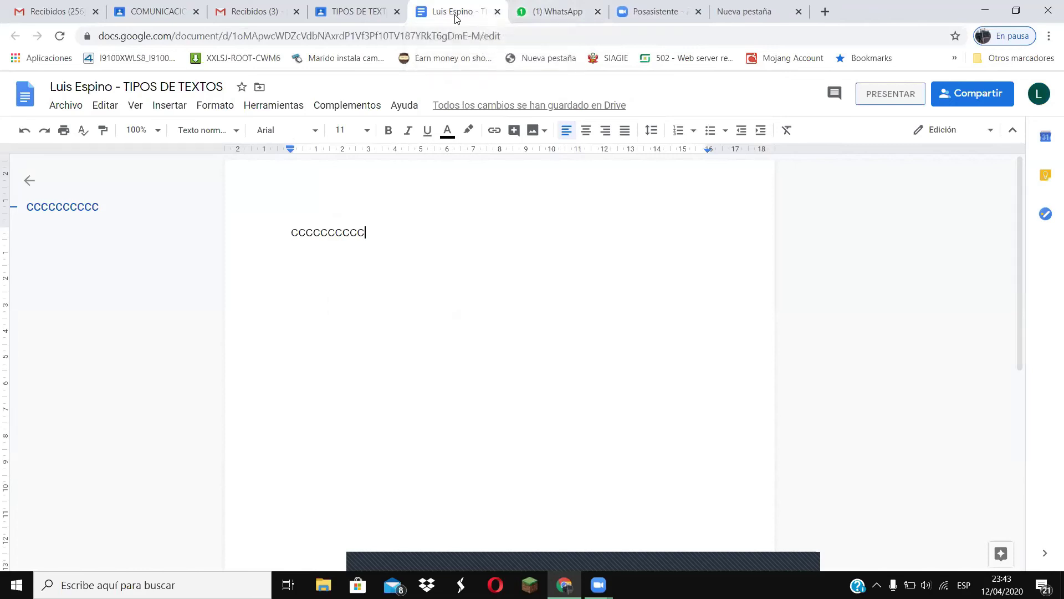
click(497, 11)
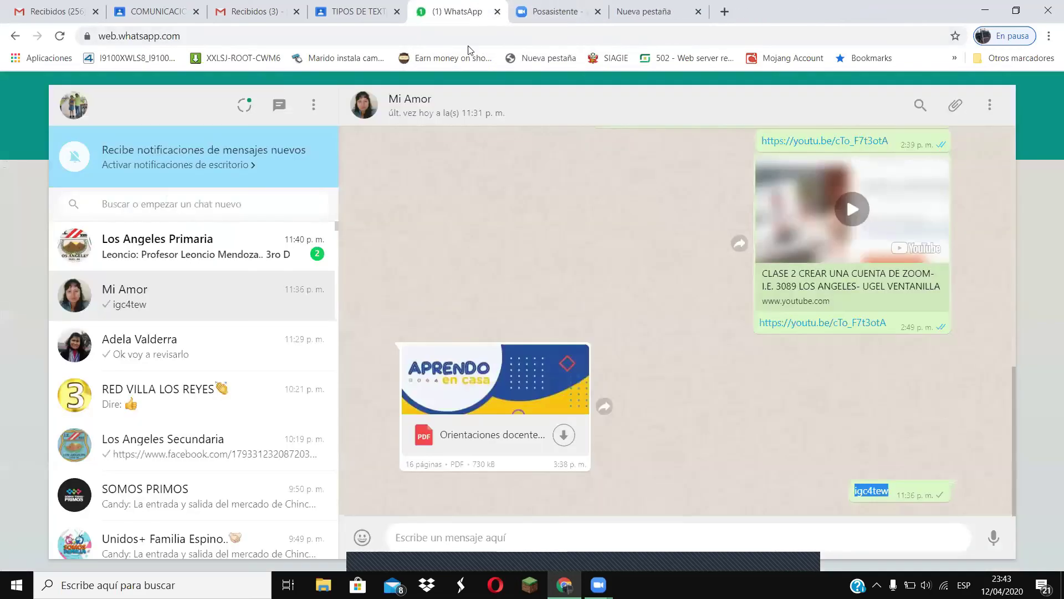
click(336, 15)
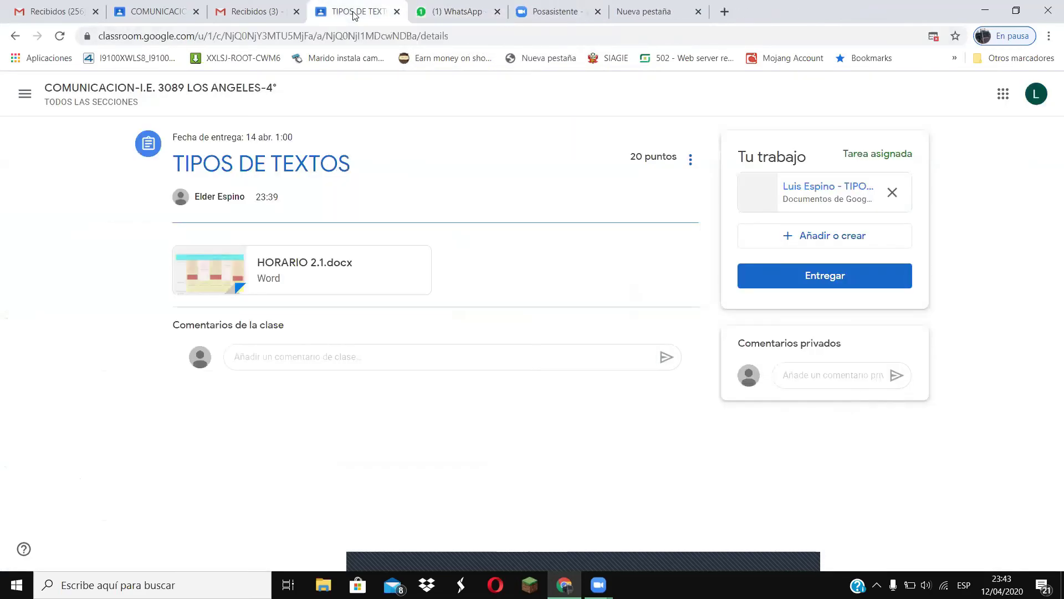
Step: Switch to the teacher's COMUNICACION class, dismiss the gradebook's introductory tips, and examine the TIPOS DE TEXTOS entry in the classwork
click(150, 17)
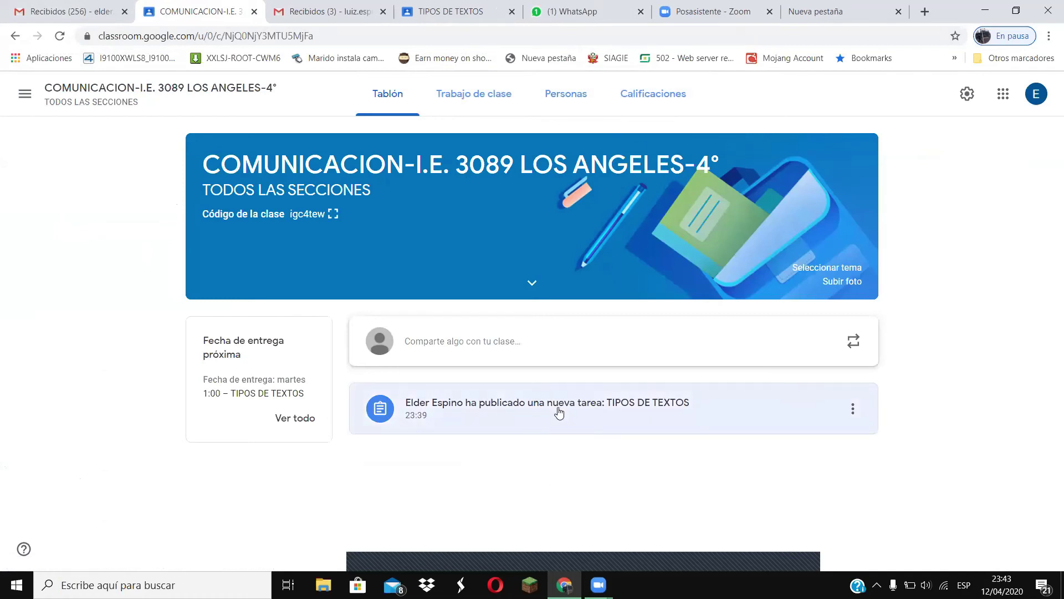
click(649, 104)
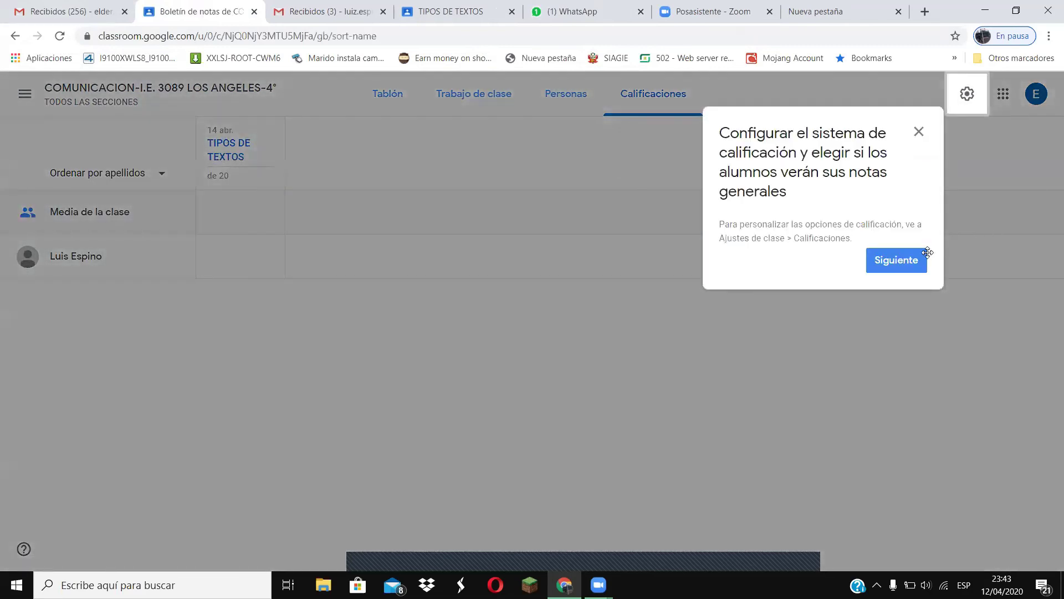
click(908, 260)
click(516, 220)
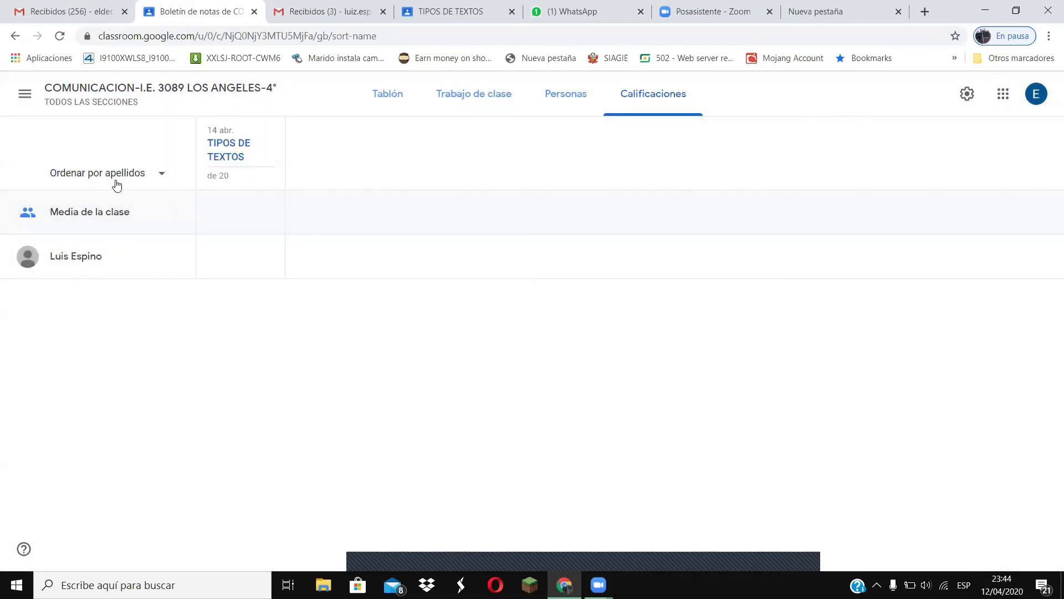
click(474, 93)
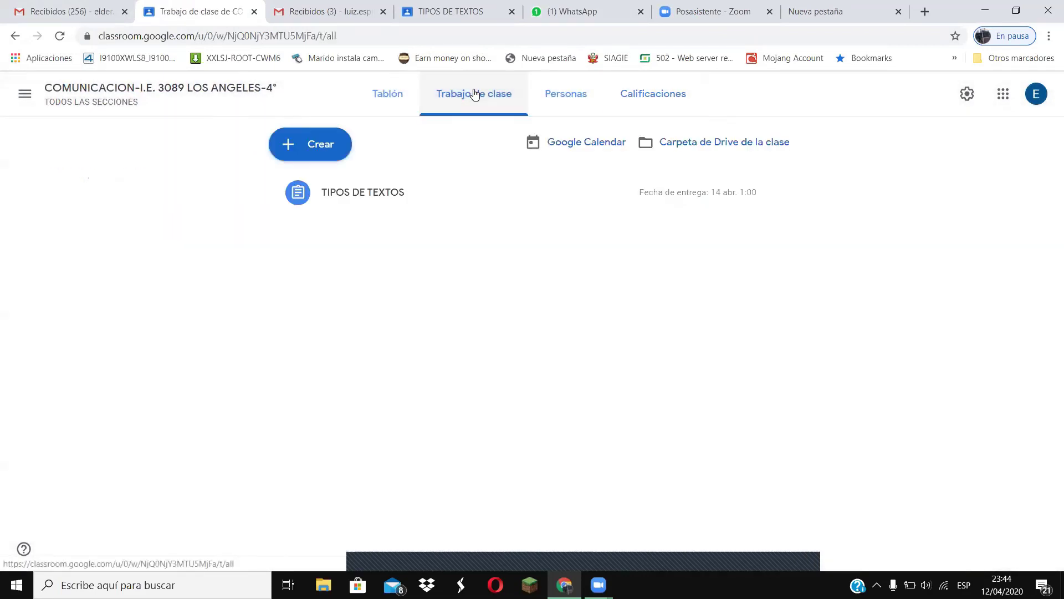
click(358, 206)
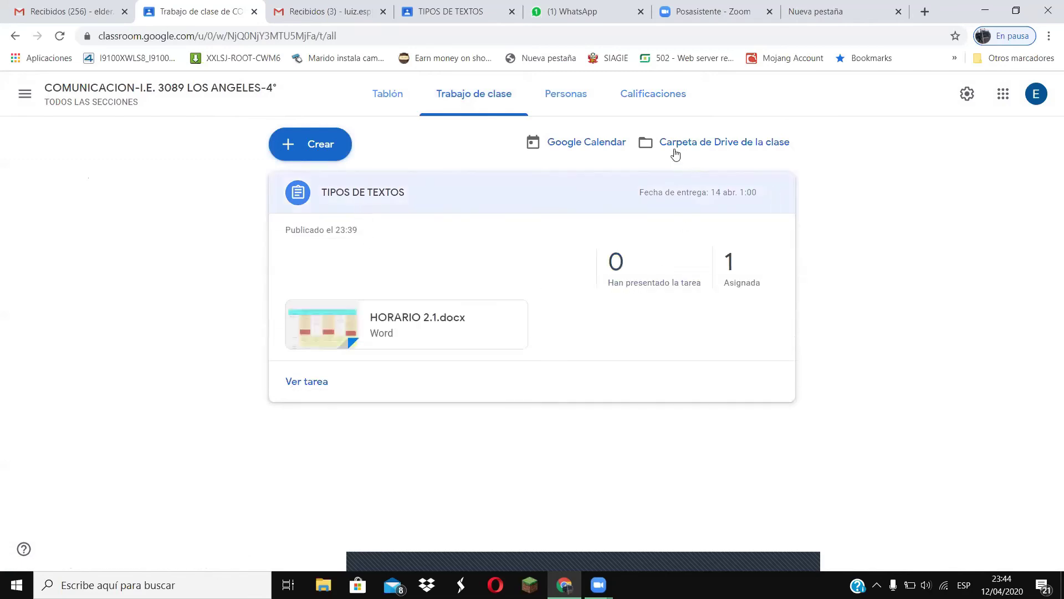
Step: Open the TIPOS DE TEXTOS student work from the gradebook and grade the student's work 15 out of 20
click(641, 97)
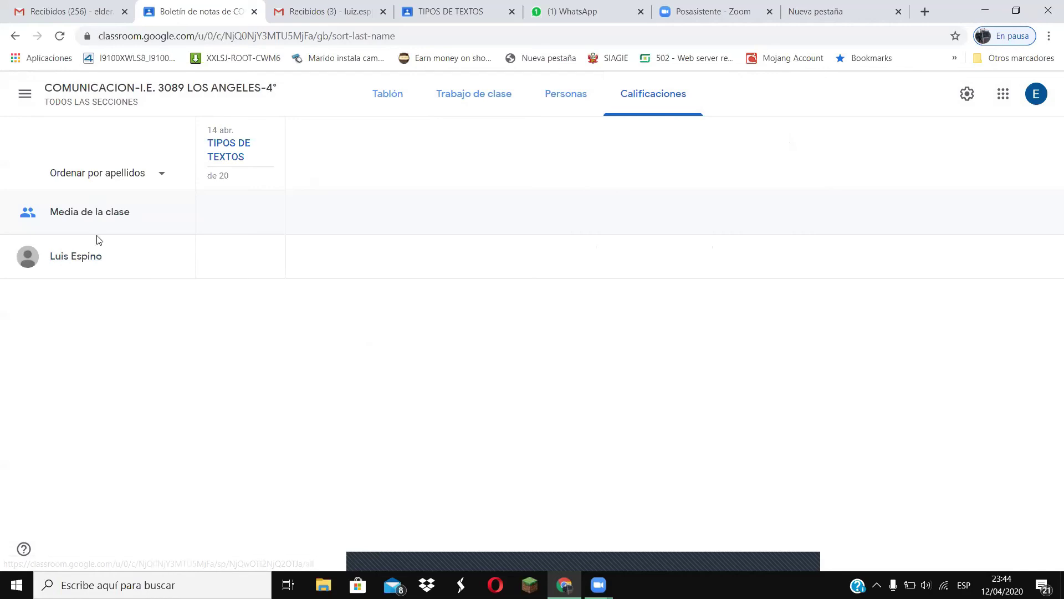
click(235, 154)
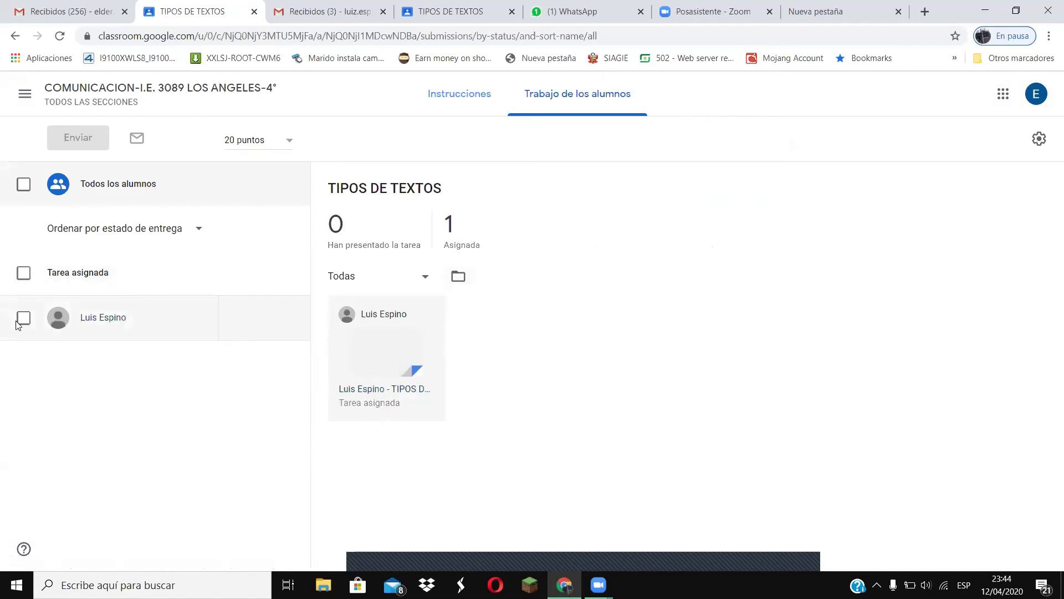
click(247, 320)
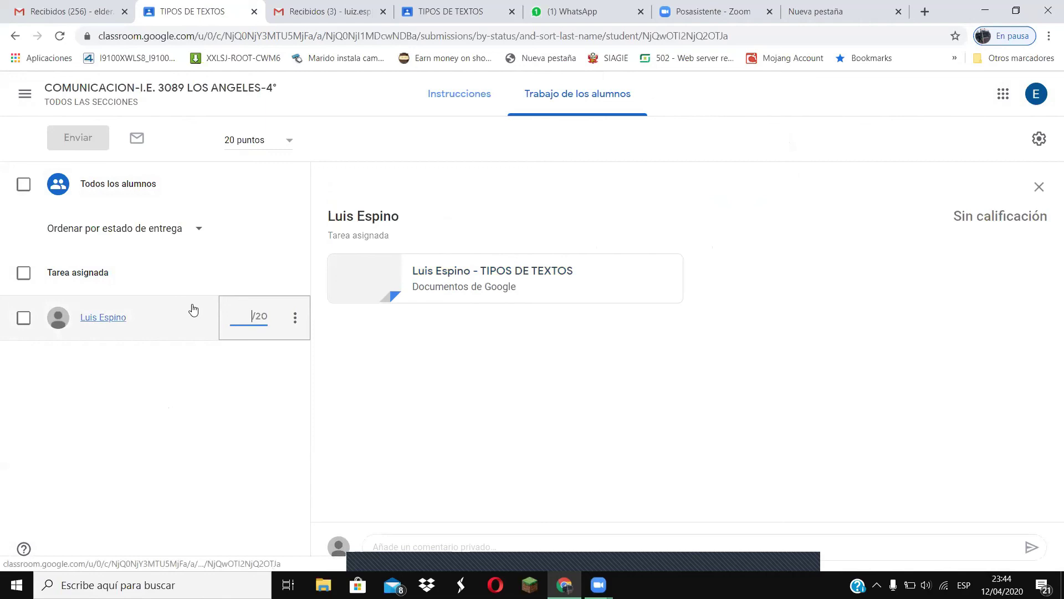
text(15)
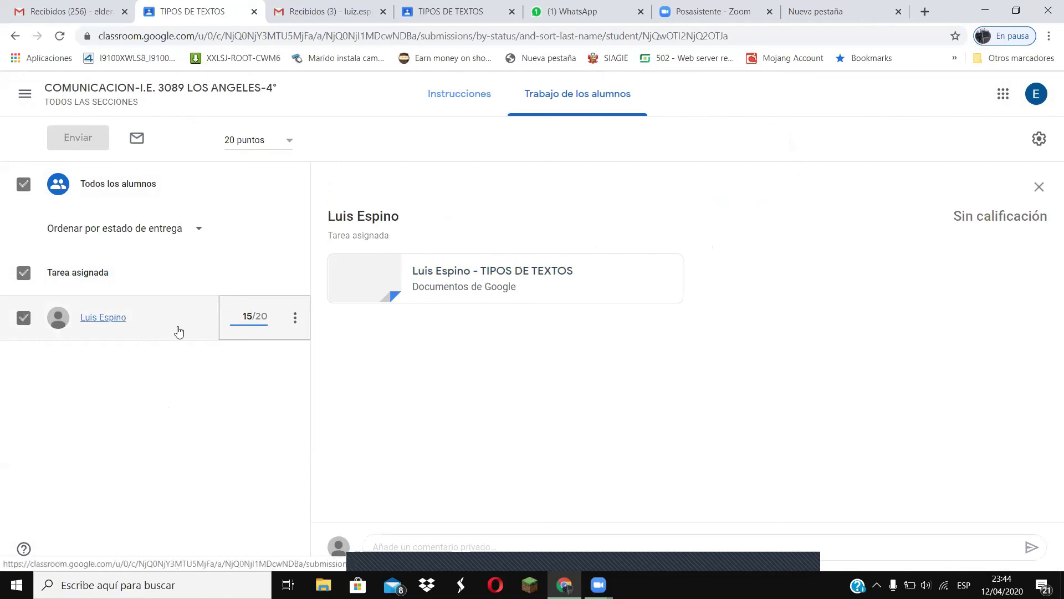
key(Return)
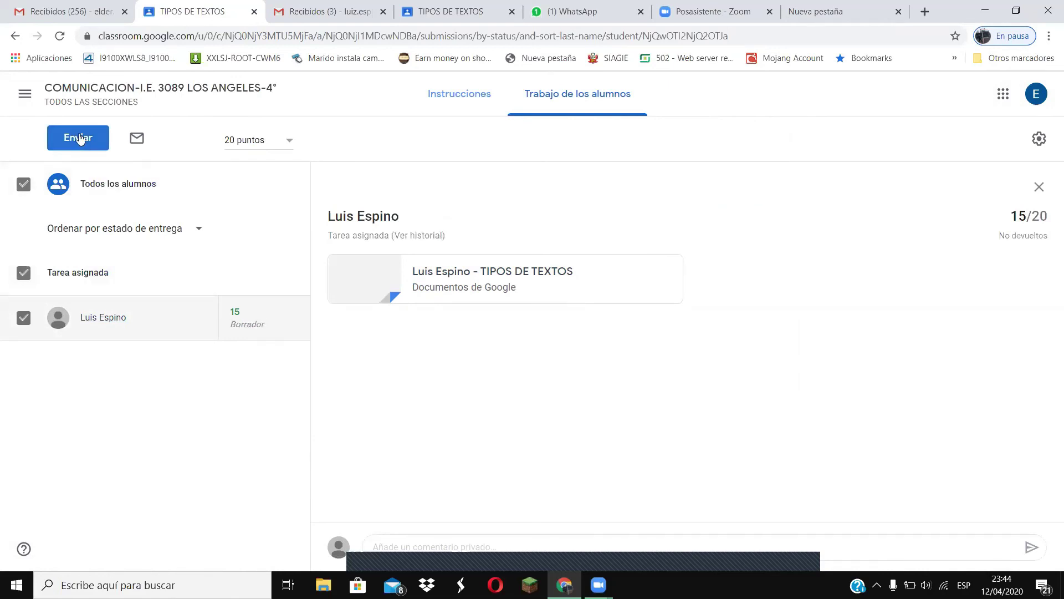
Step: Return the graded work to the student with the private comment "TU TRABAJO ESTA BIEN, PERO DEBES MEJORAR LA REDACCION"
click(79, 138)
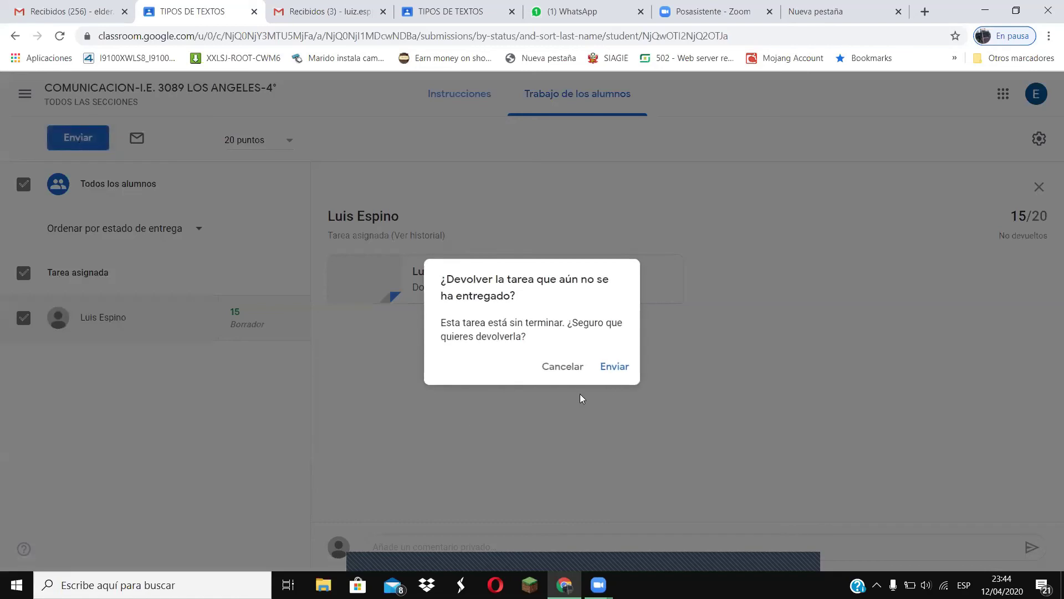
click(615, 367)
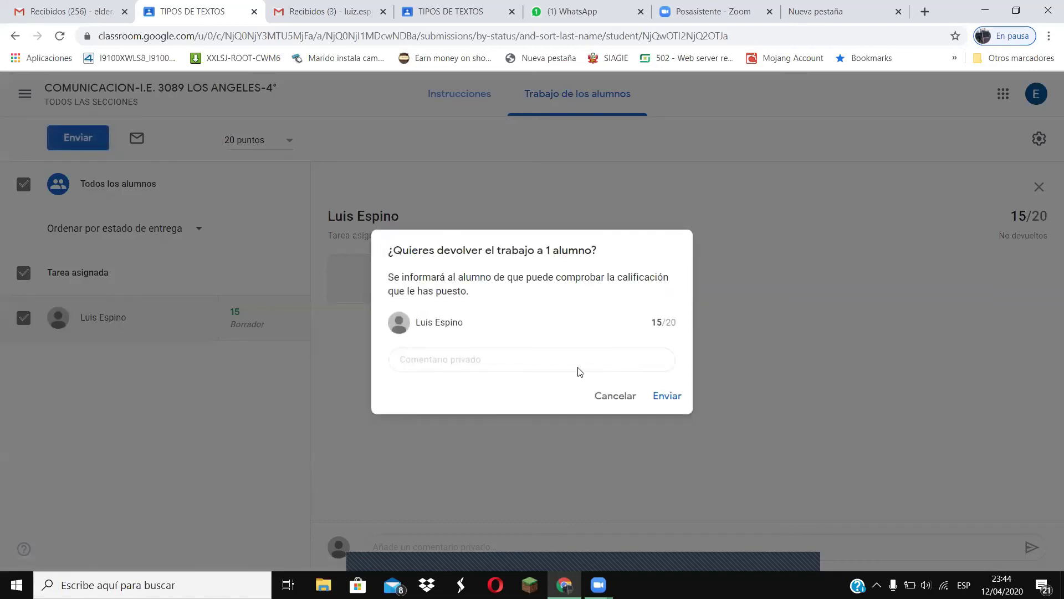
click(456, 363)
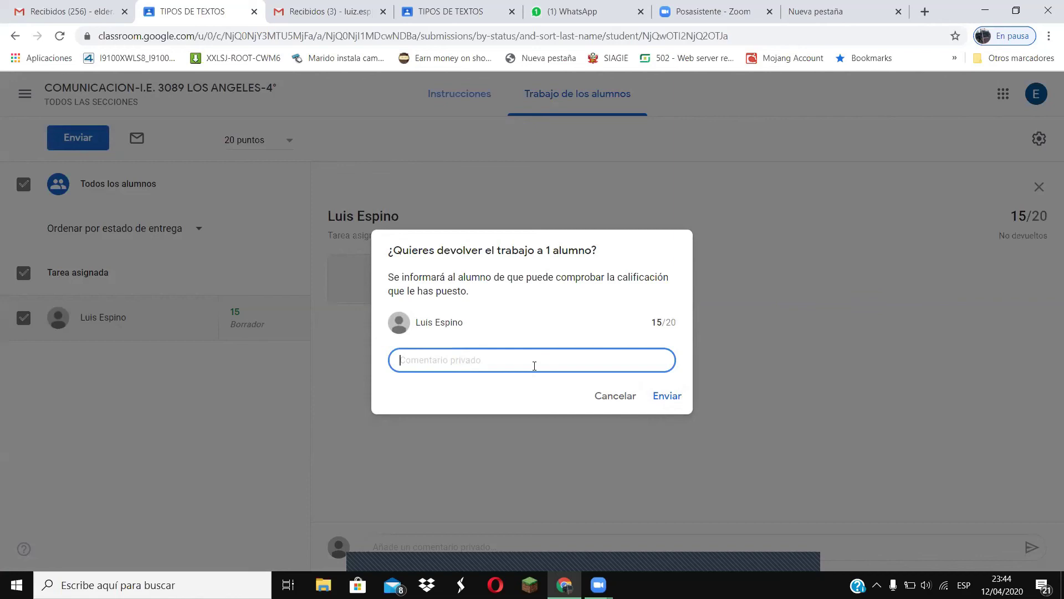
text(TU TRABAJO ESTA BIEN)
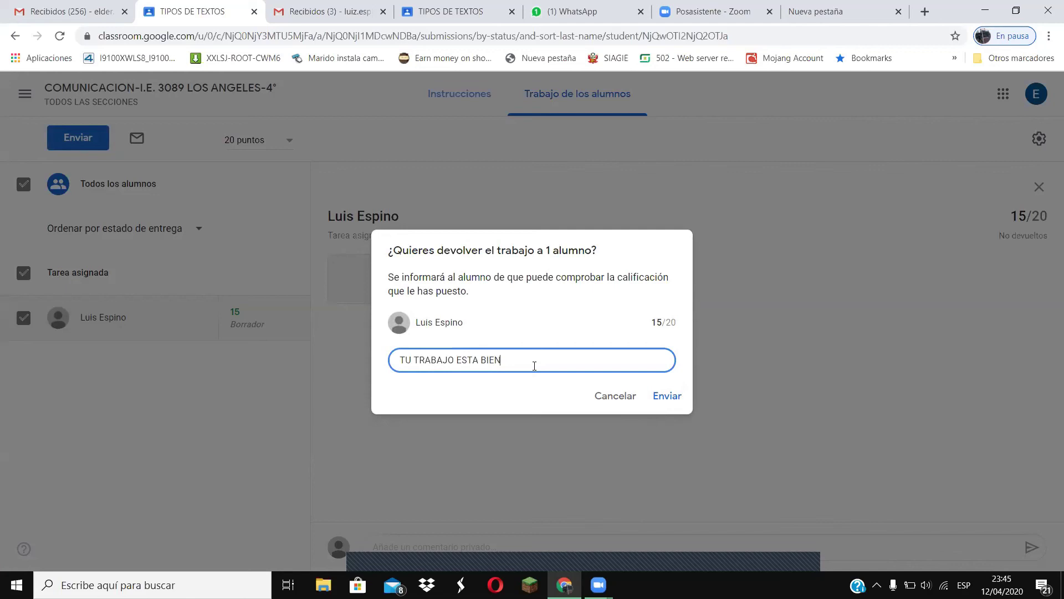
text(, PERO DEBES MEJORAR )
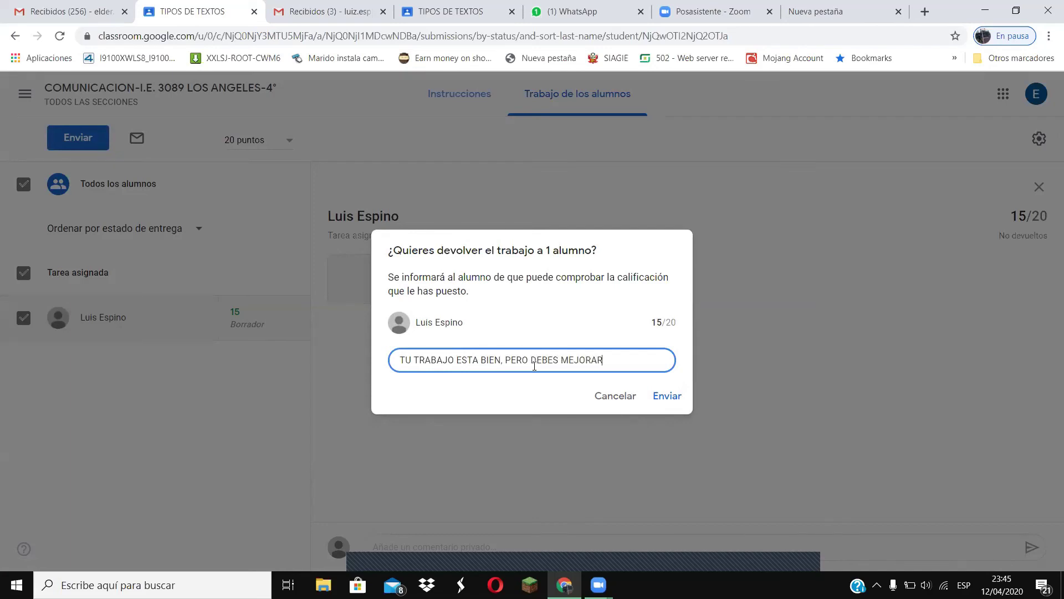
text(LA REDACCION)
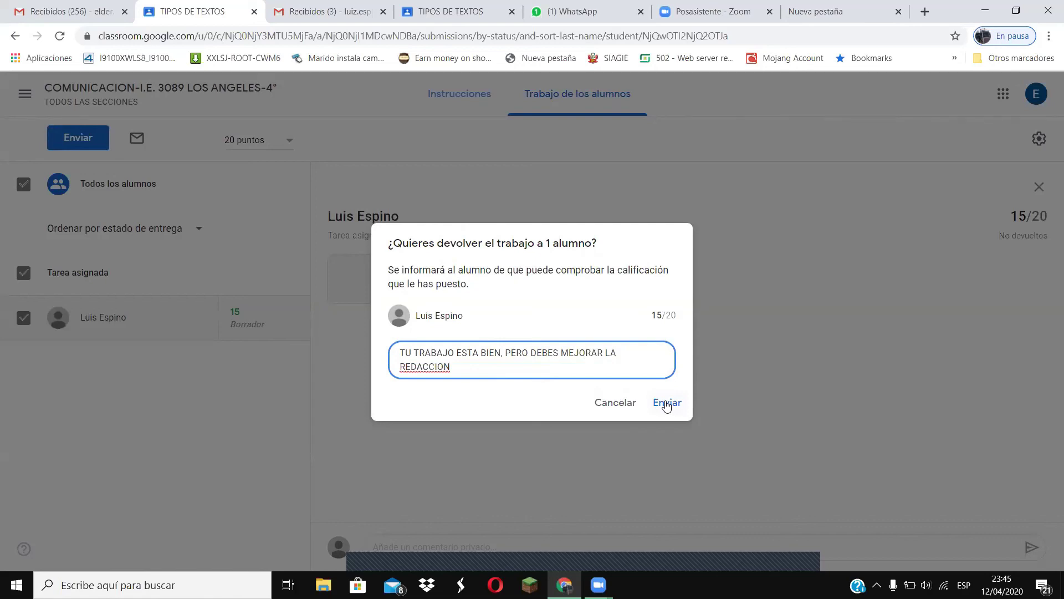
click(667, 405)
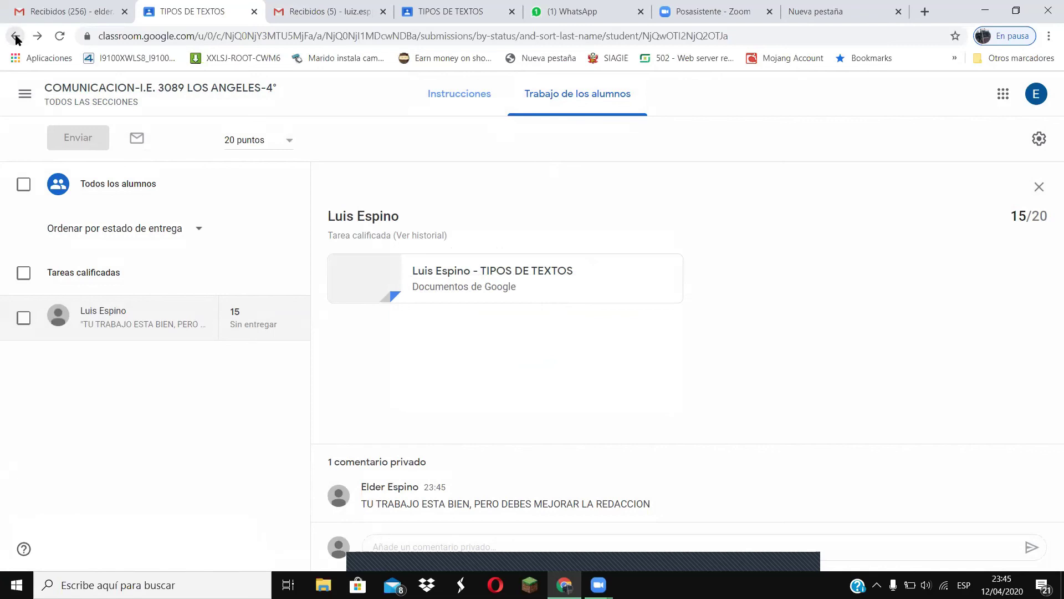
Step: Check the grade in the gradebook and the classwork status, and open the class's people list, dismissing its progress-tracking tip
click(15, 37)
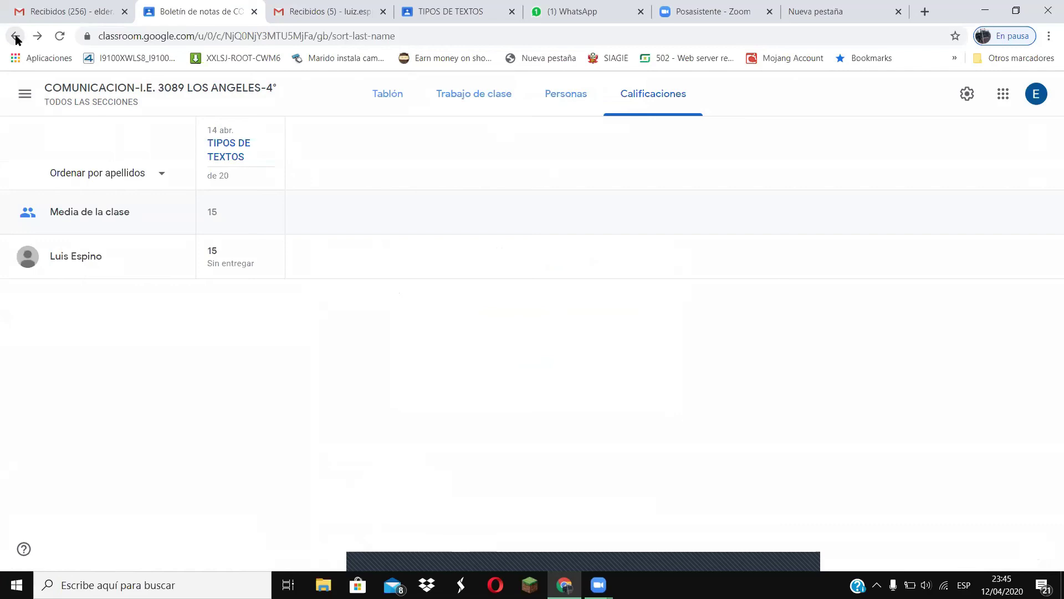
click(16, 36)
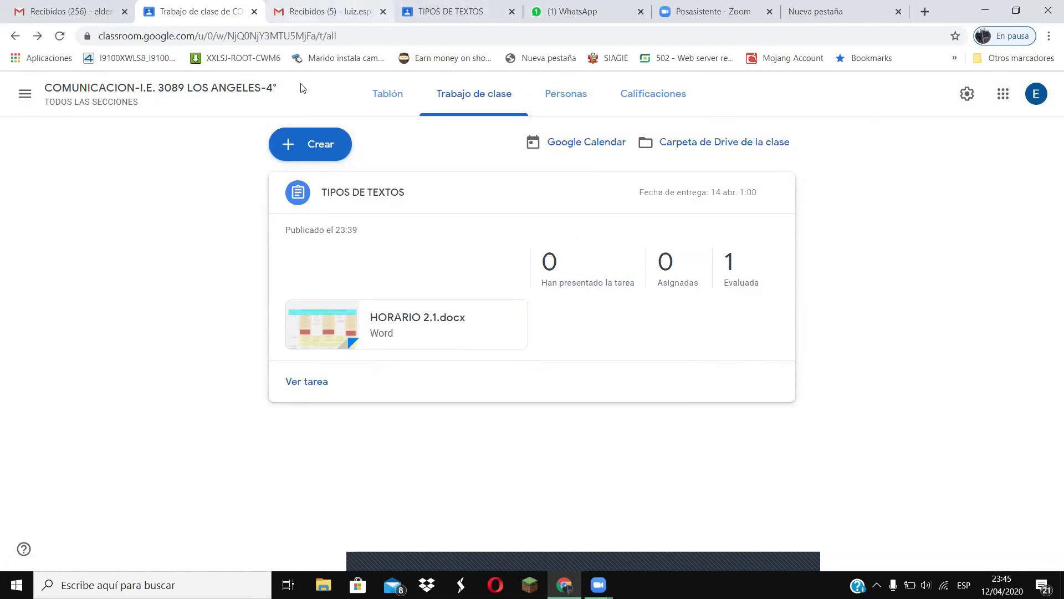
click(557, 95)
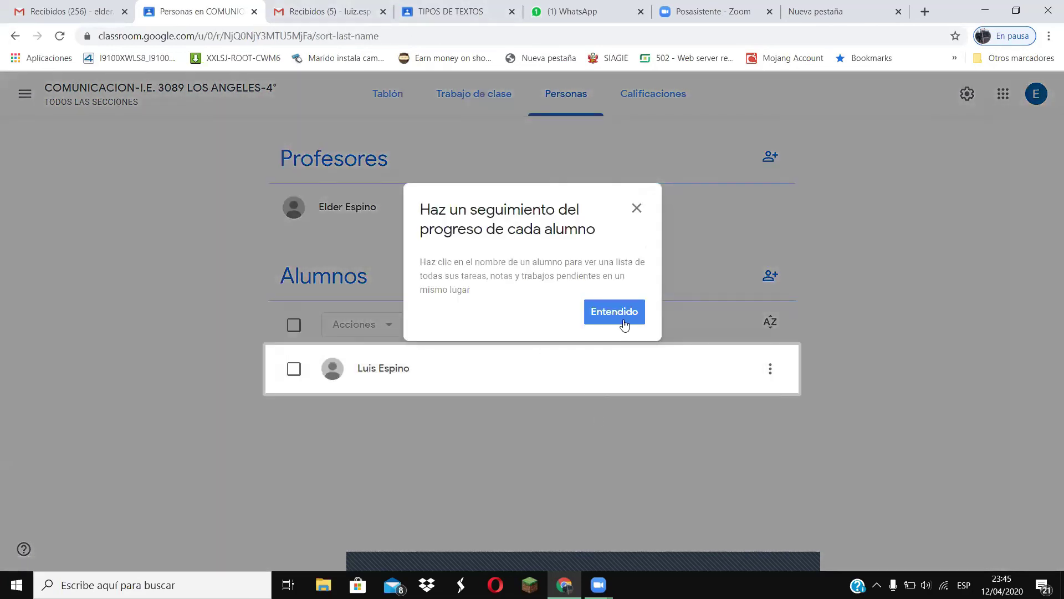
click(621, 319)
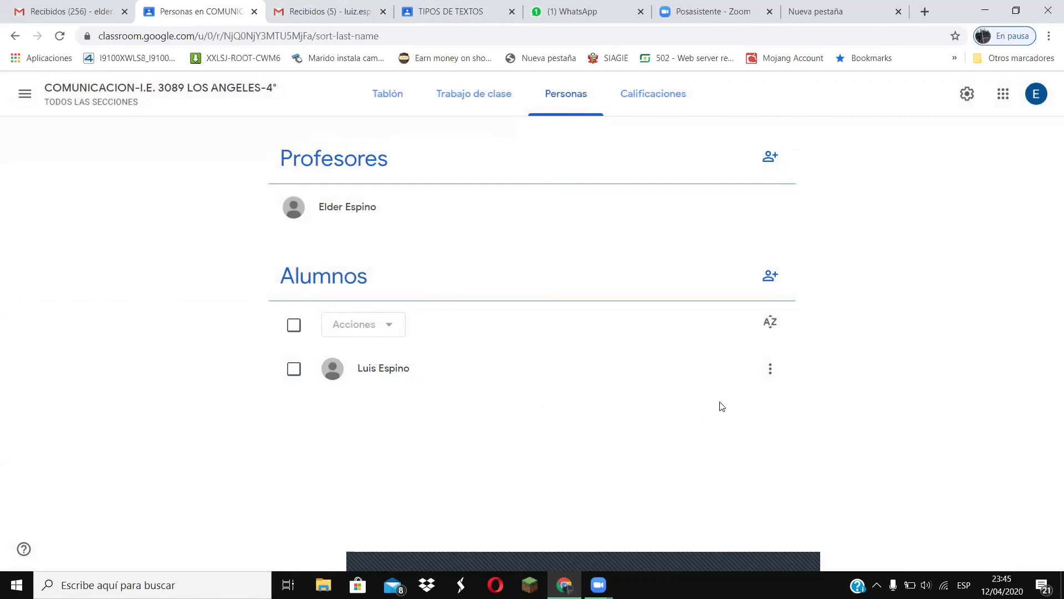
Step: Review the class stream, classwork and people list, and check which actions are available for the enrolled student
click(387, 93)
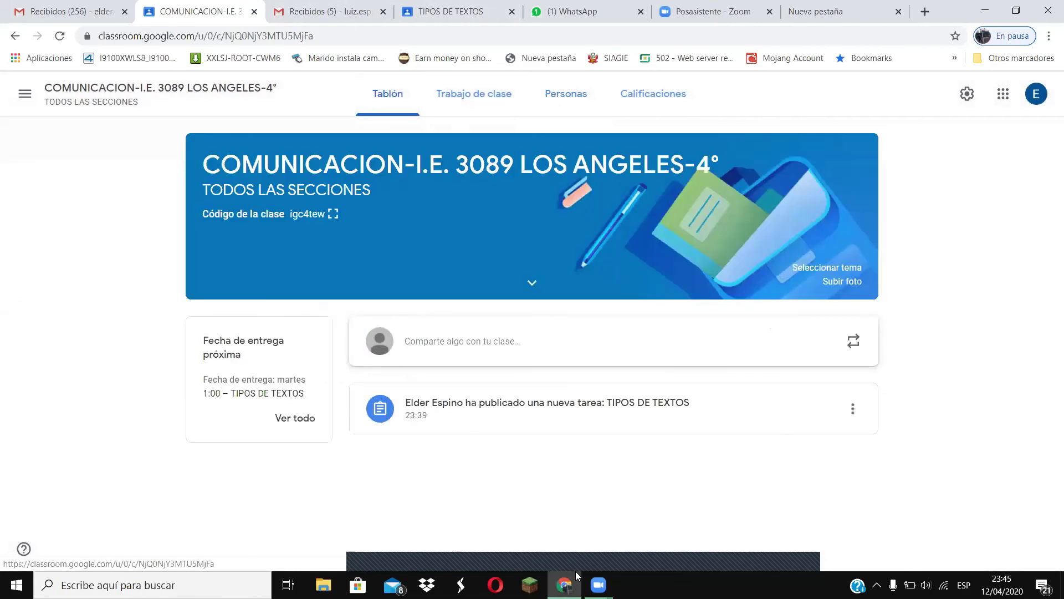
click(472, 95)
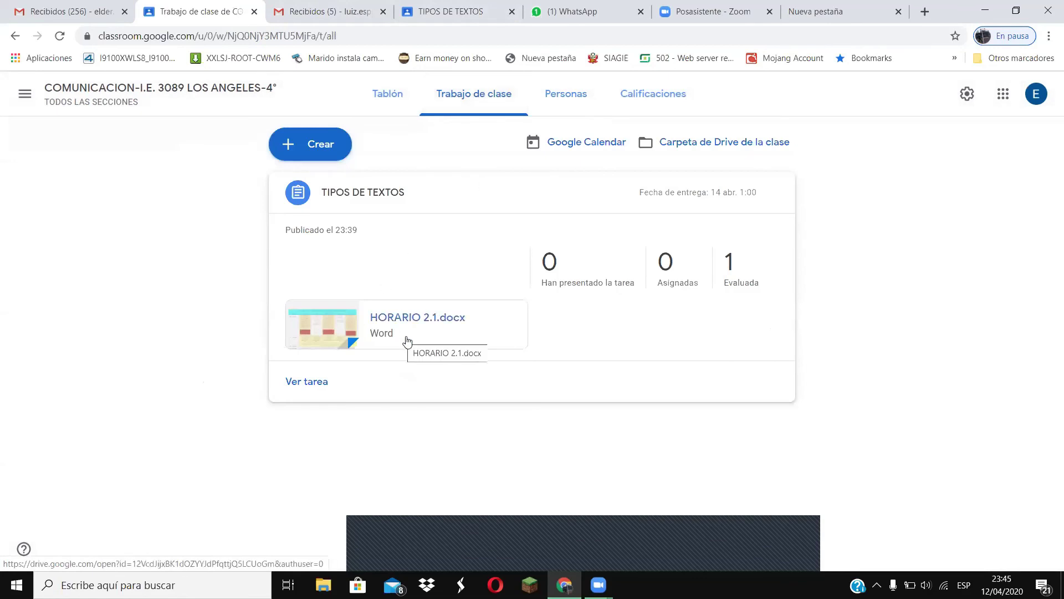
click(566, 96)
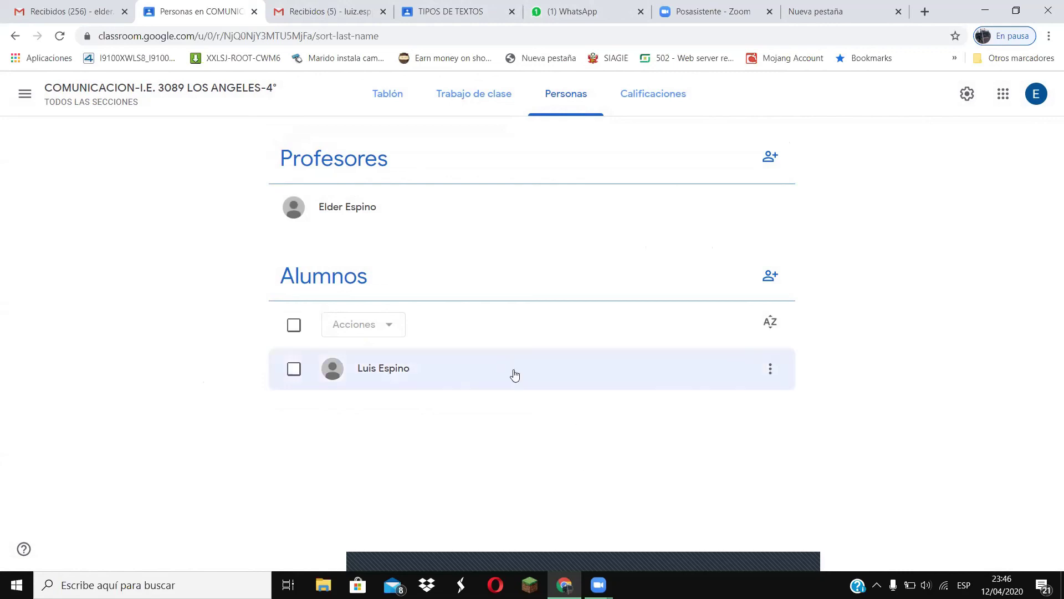
click(773, 371)
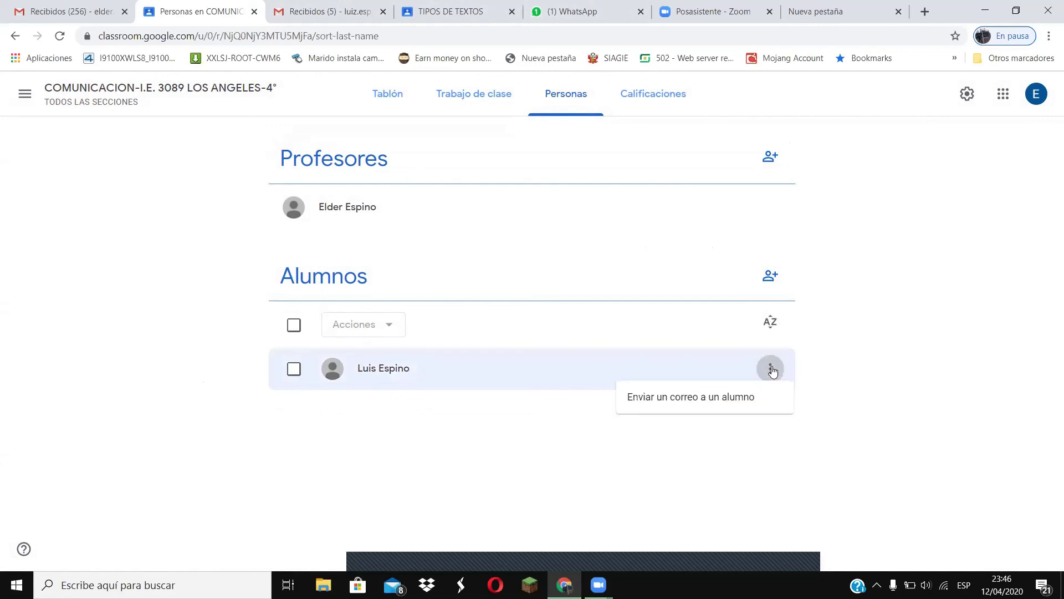
click(797, 446)
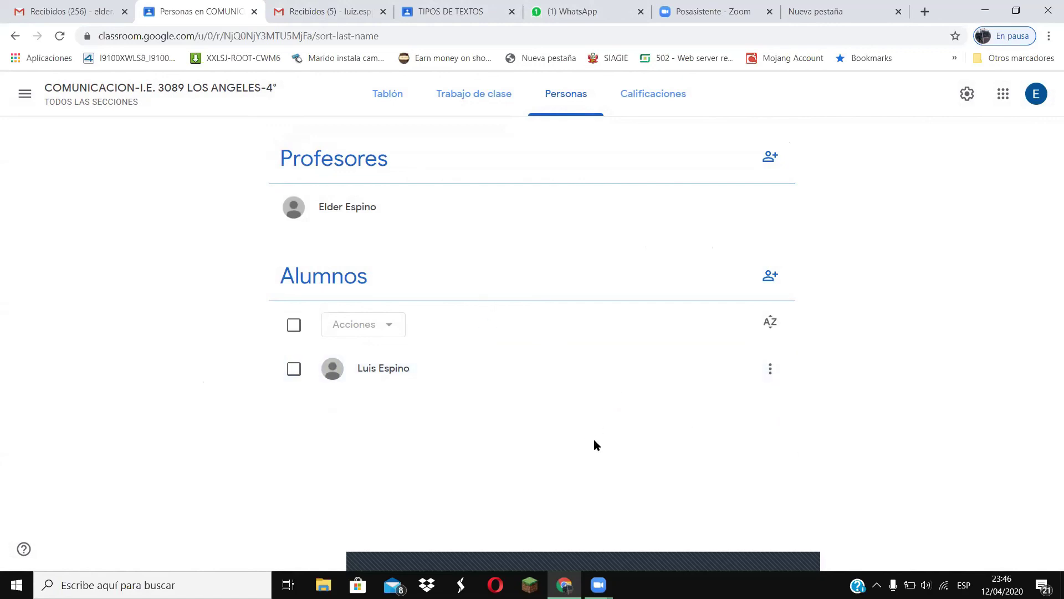